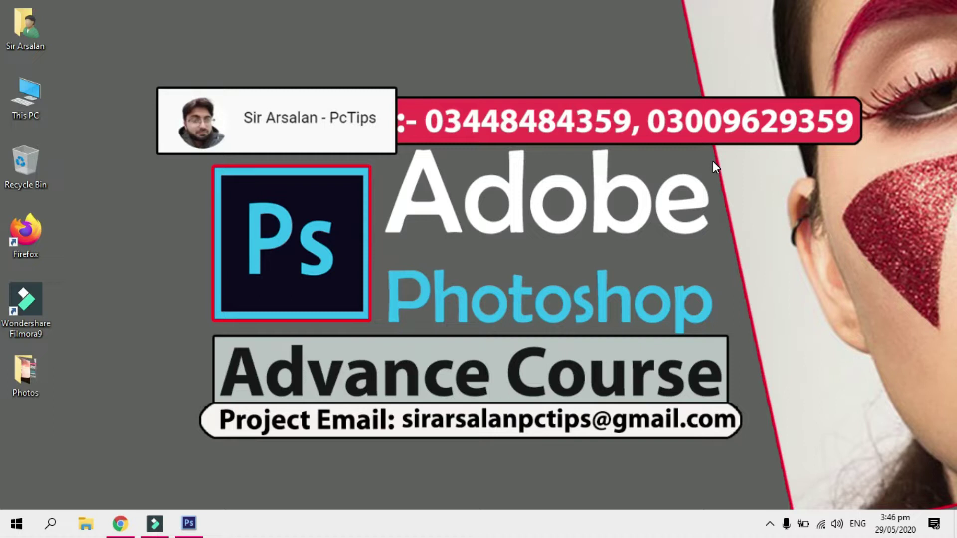
Step: Restore the browser showing the YouTube channel's playlists page and highlight the channel name
{"action": "left_click", "coordinate": [121, 523]}
{"action": "left_click_drag", "start_coordinate": [461, 248], "coordinate": [319, 249]}
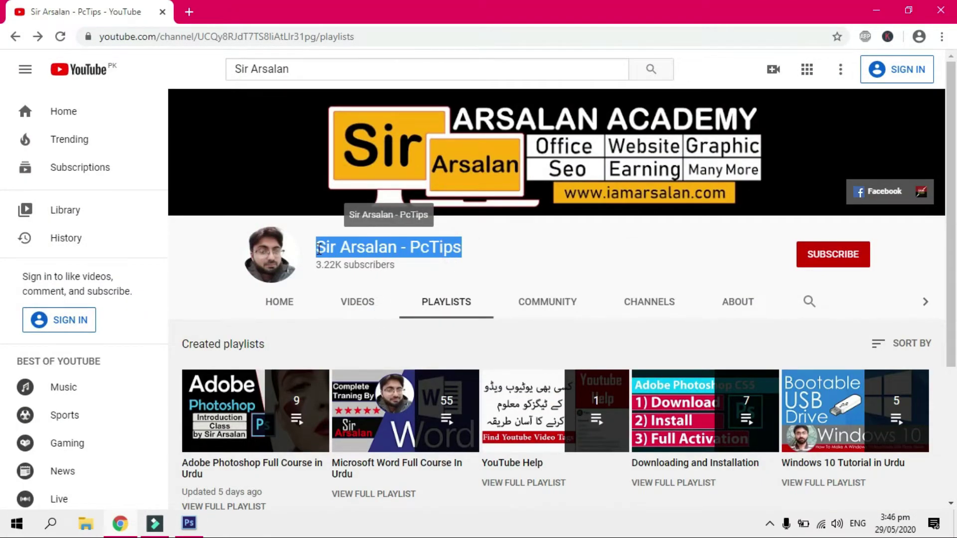
Step: Deselect the channel name, try the Subscribe area, and minimize Chrome to reveal the desktop
{"action": "left_click", "coordinate": [761, 253]}
{"action": "left_click", "coordinate": [833, 228]}
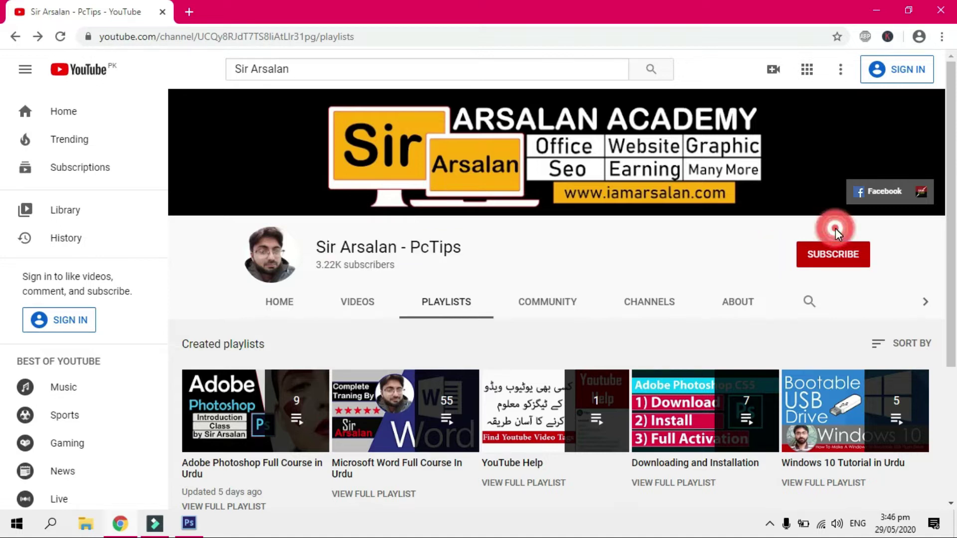
{"action": "left_click", "coordinate": [890, 258]}
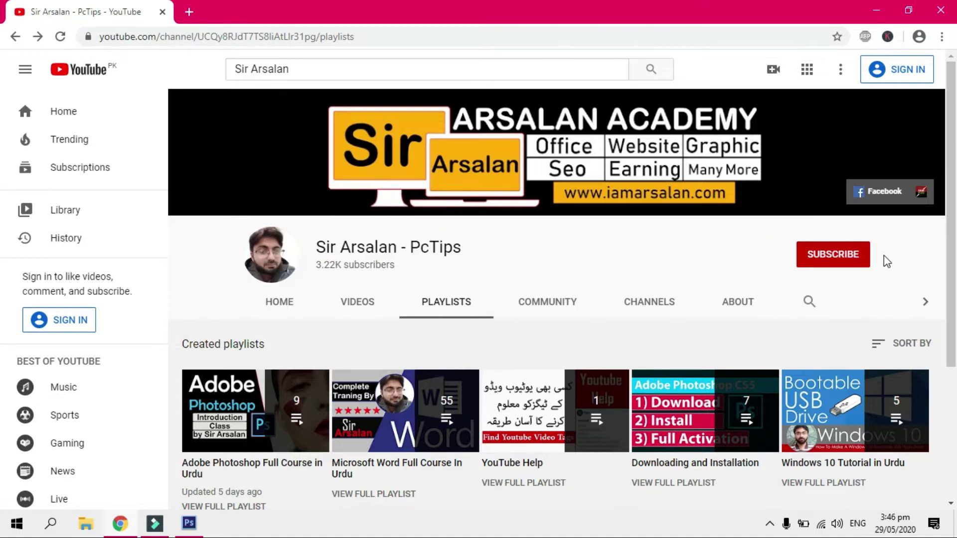
{"action": "left_click", "coordinate": [835, 278]}
{"action": "left_click", "coordinate": [876, 10]}
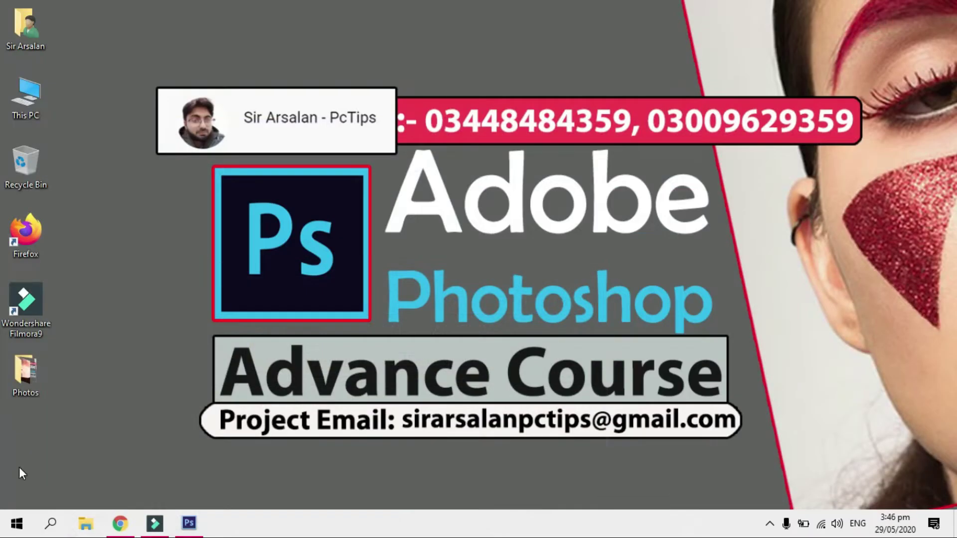
Step: In Photoshop, view 1.jpg, Screenshot_1.png and Screenshot_2.png, then return to Final Yt.jpg
{"action": "left_click", "coordinate": [199, 532]}
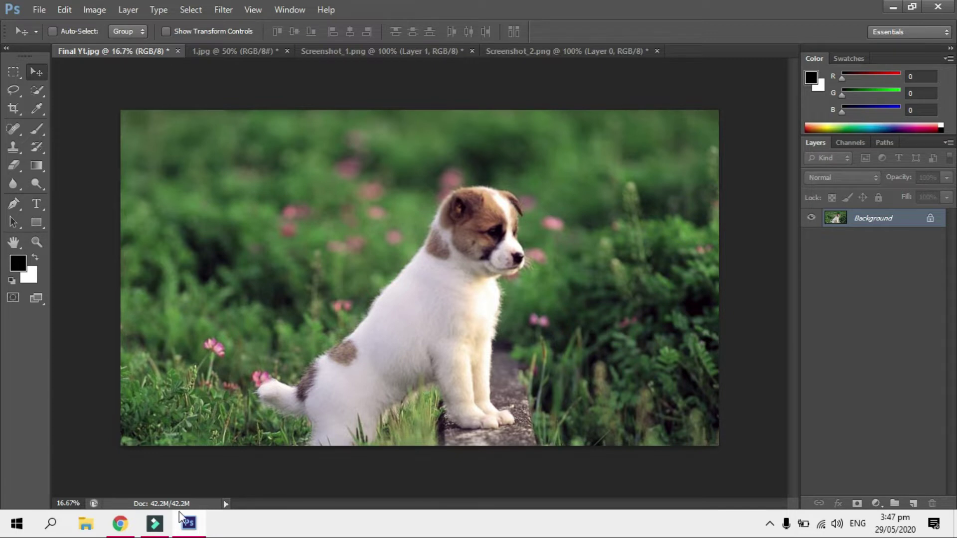
{"action": "left_click", "coordinate": [218, 52]}
{"action": "left_click", "coordinate": [348, 52]}
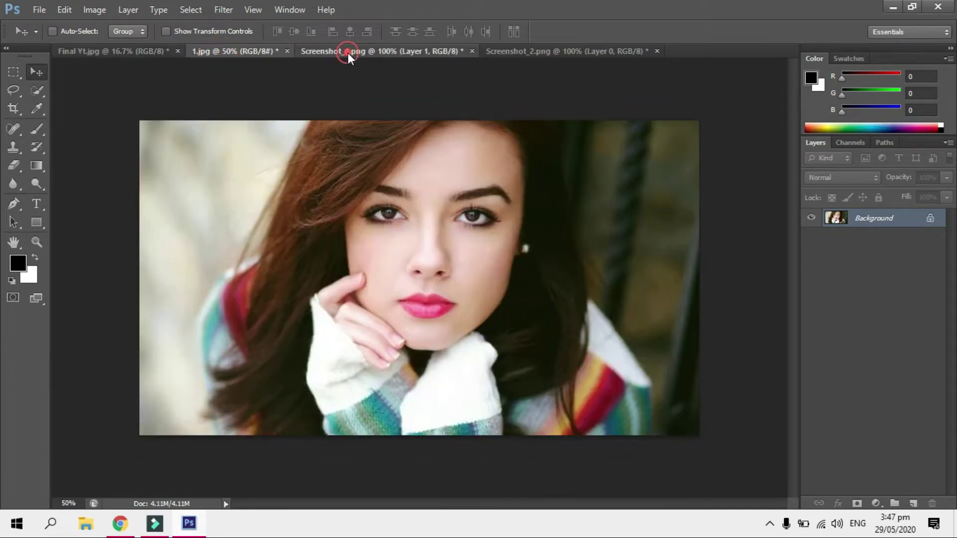
{"action": "left_click", "coordinate": [561, 55]}
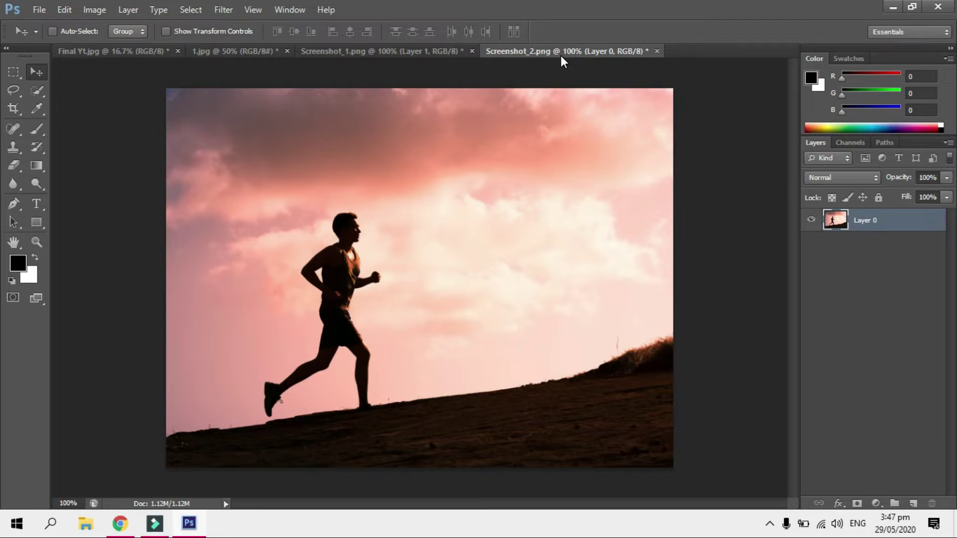
{"action": "left_click", "coordinate": [125, 53]}
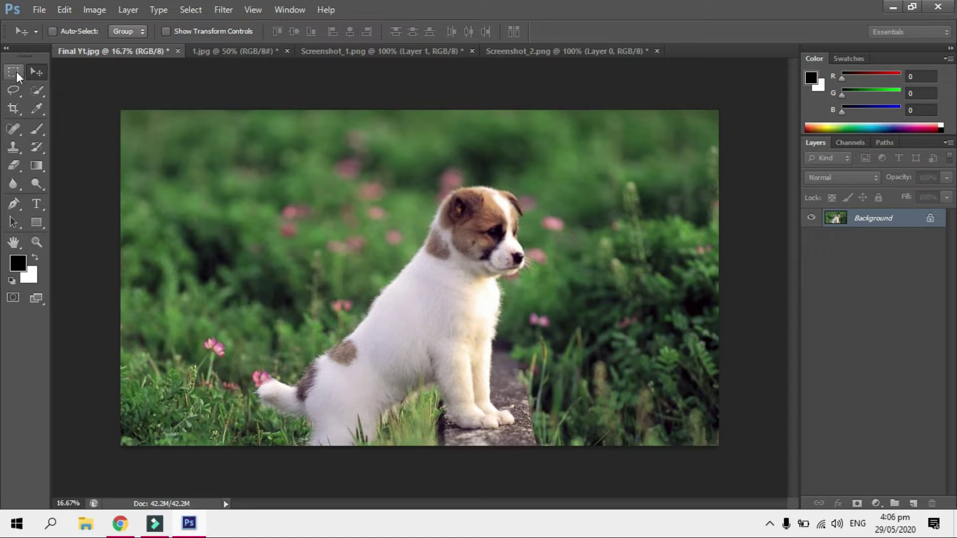
Step: Select the Crop Tool from the cropping flyout, briefly toggling to Hand (H) and back (C)
{"action": "left_click", "coordinate": [14, 109]}
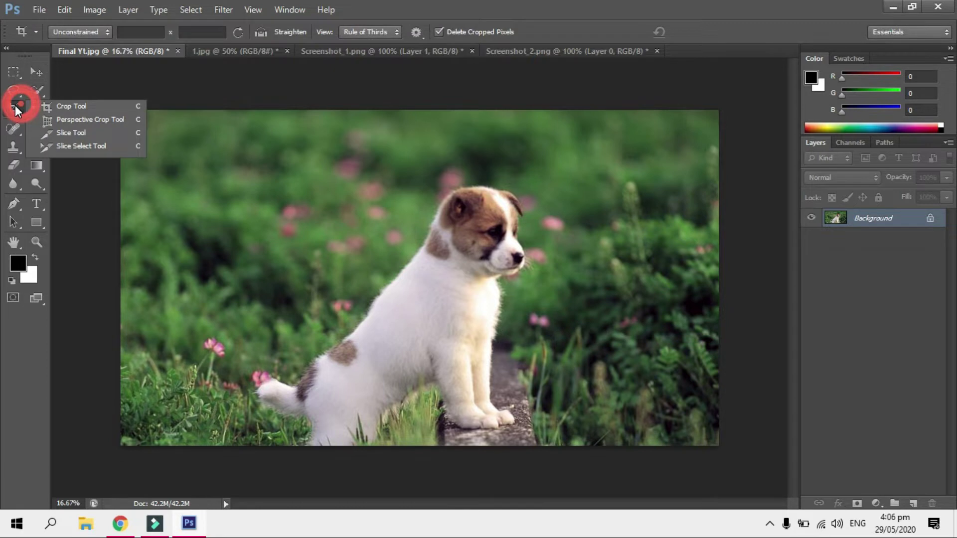
{"action": "left_click", "coordinate": [84, 106]}
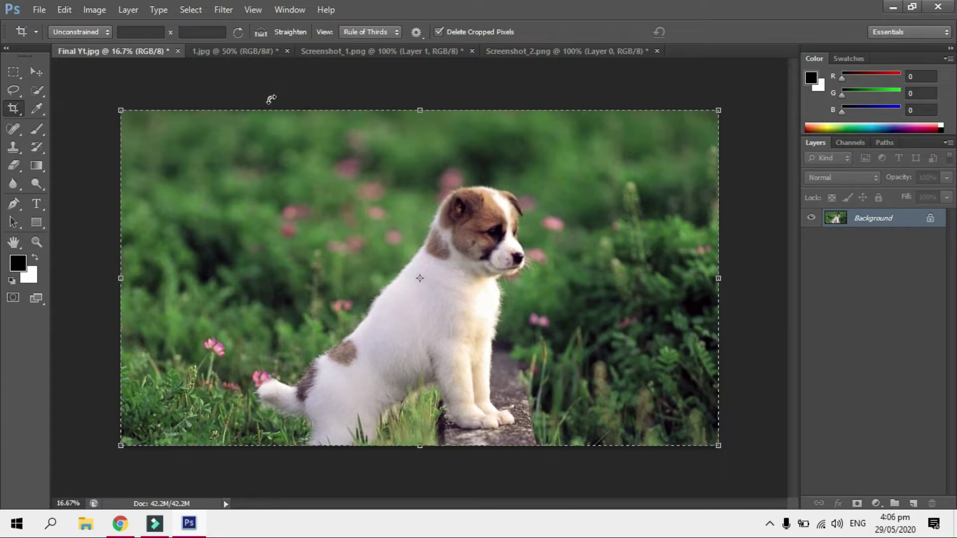
{"action": "key", "text": "h"}
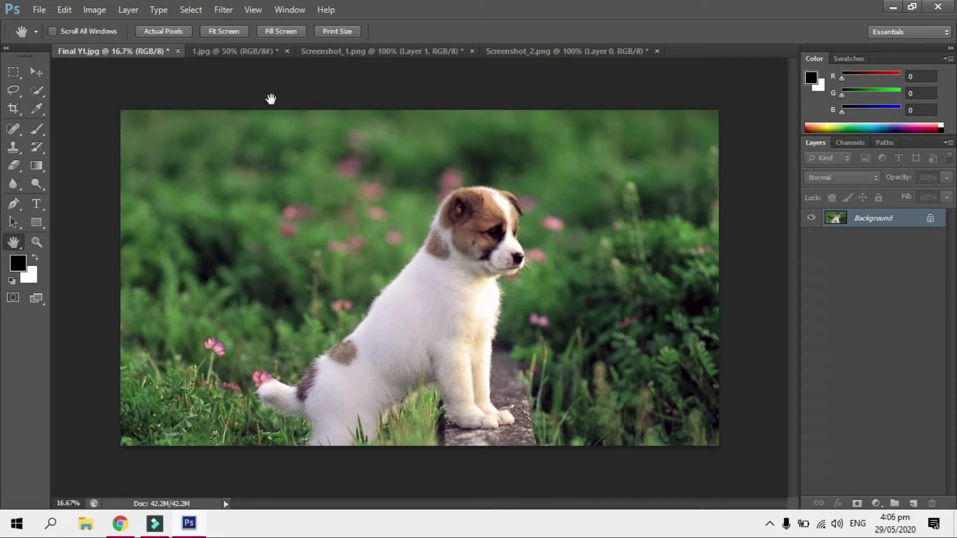
{"action": "key", "text": "c"}
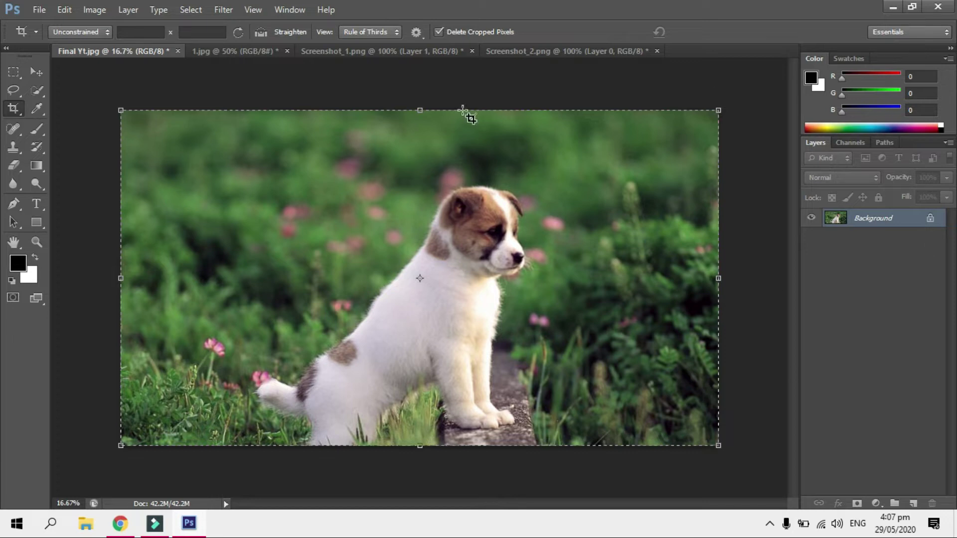
{"action": "left_click_drag", "start_coordinate": [121, 110], "coordinate": [264, 175]}
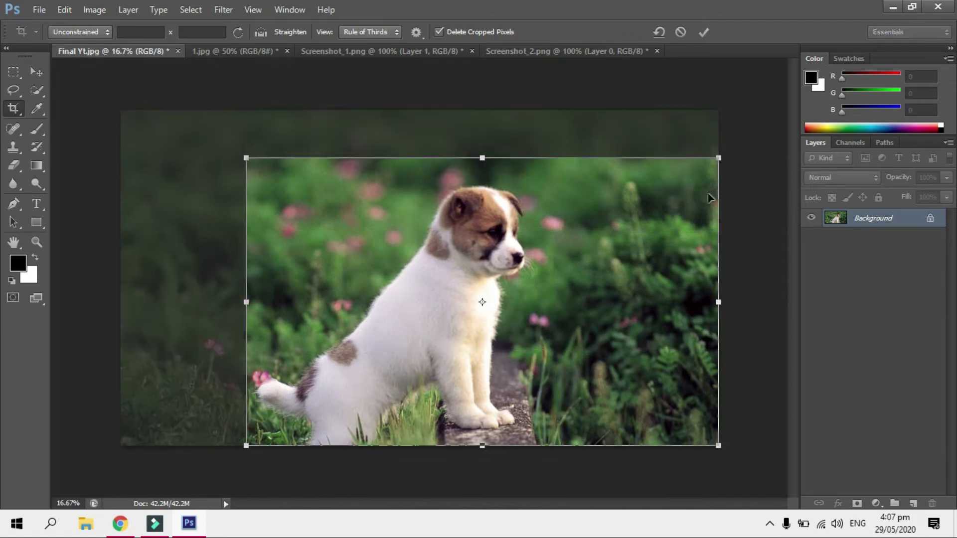
{"action": "left_click_drag", "start_coordinate": [717, 309], "coordinate": [534, 311]}
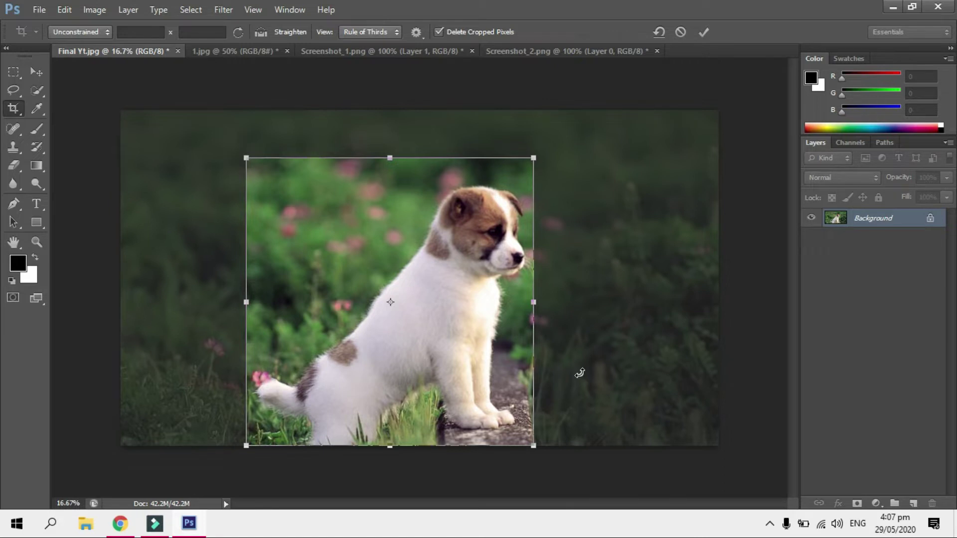
{"action": "key", "text": "Return"}
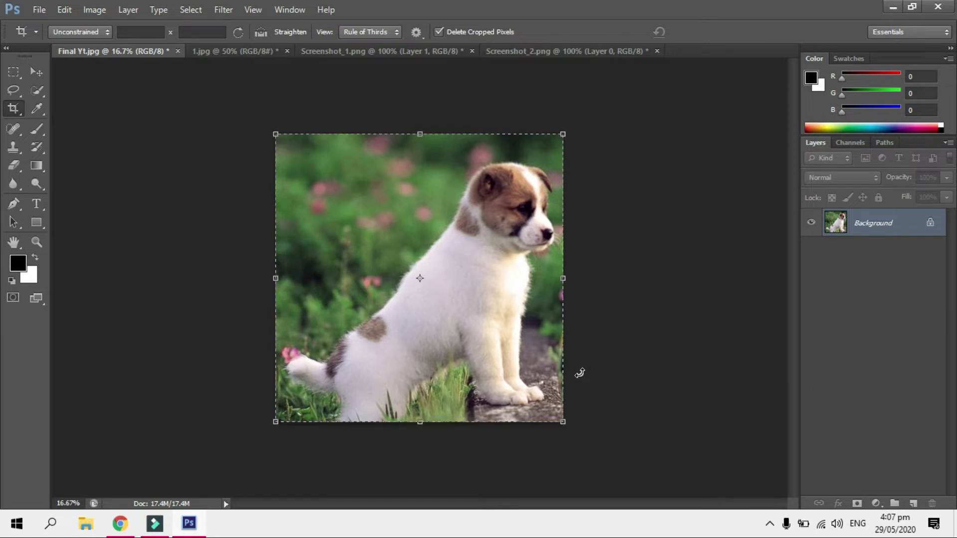
{"action": "key", "text": "h"}
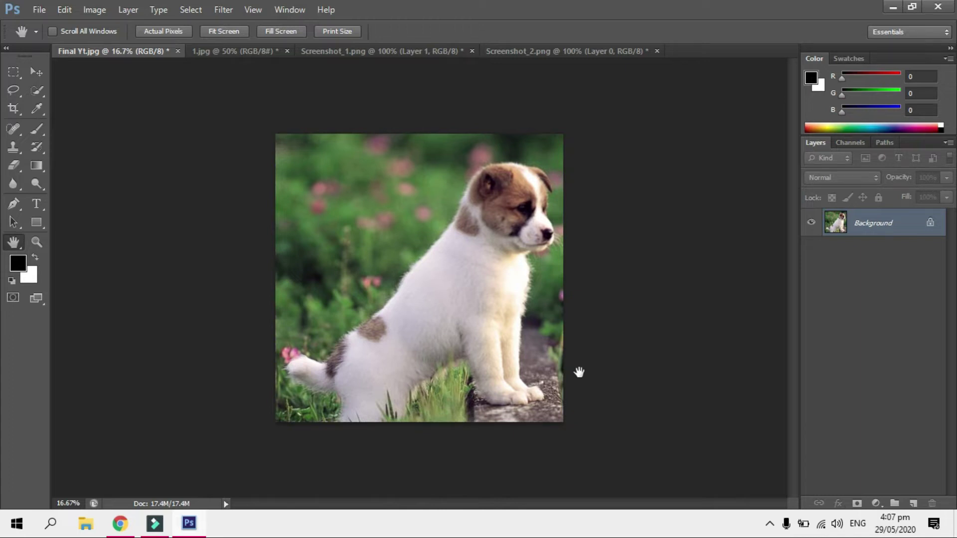
{"action": "key", "text": "ctrl+z"}
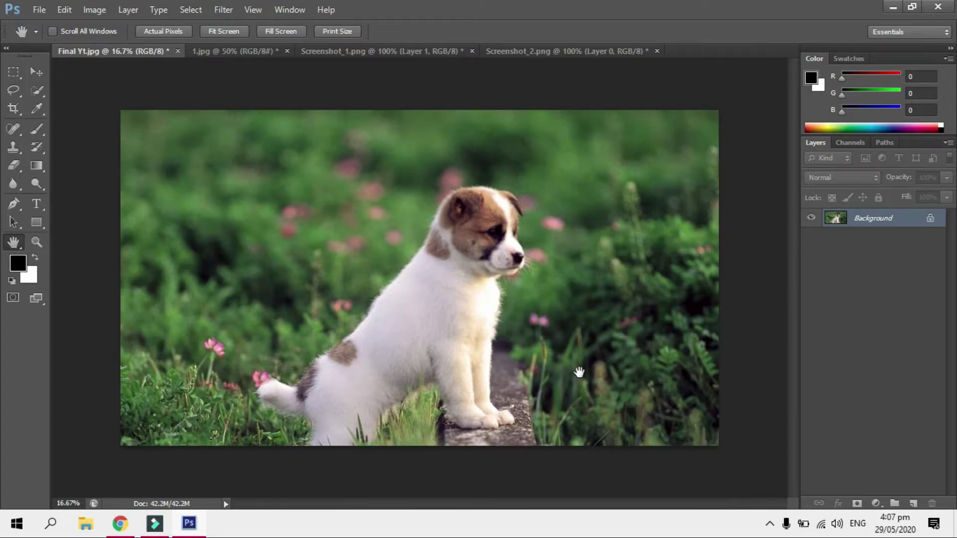
{"action": "key", "text": "ctrl+z"}
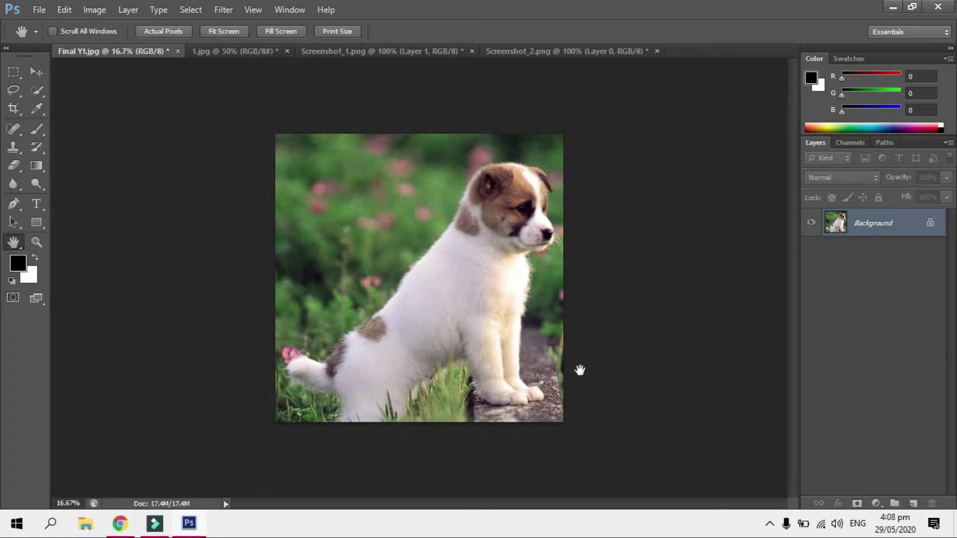
{"action": "key", "text": "ctrl+z"}
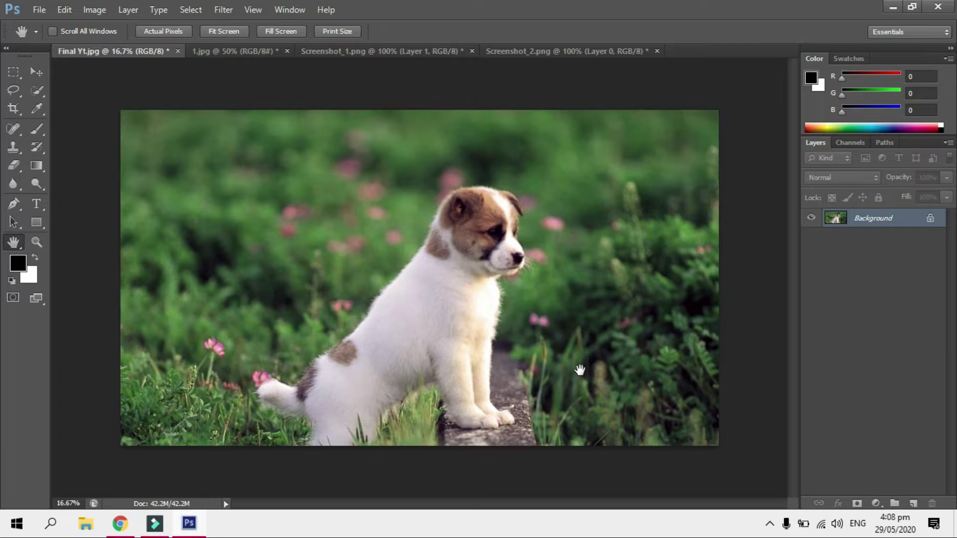
{"action": "key", "text": "c"}
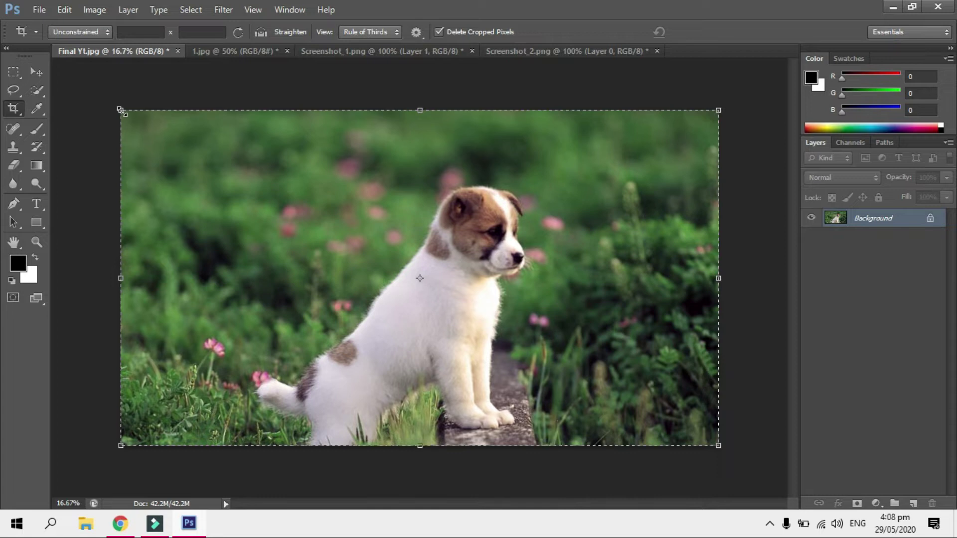
Step: Tighten the crop around the puppy, rotate it about 22°, raise the top edge, and commit
{"action": "left_click_drag", "start_coordinate": [121, 109], "coordinate": [250, 157]}
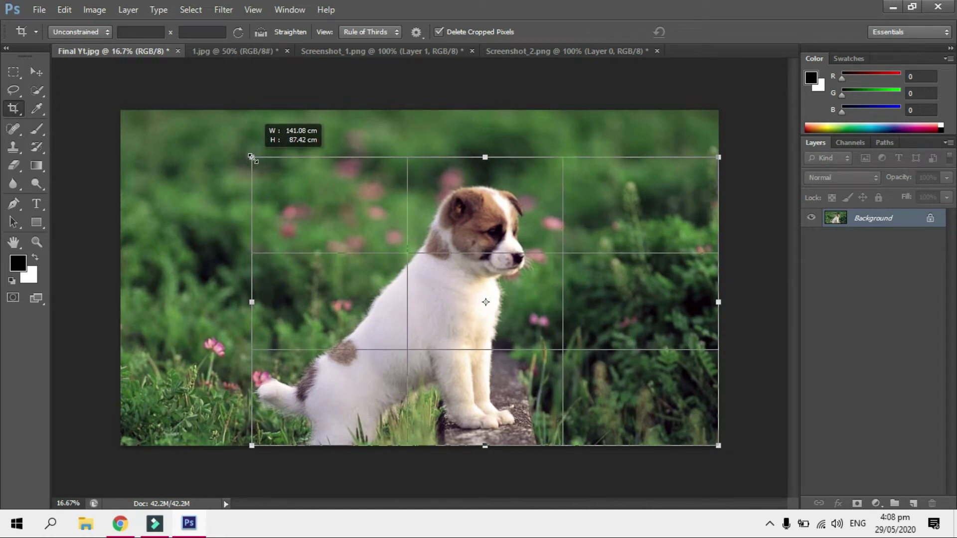
{"action": "left_click_drag", "start_coordinate": [718, 307], "coordinate": [597, 313]}
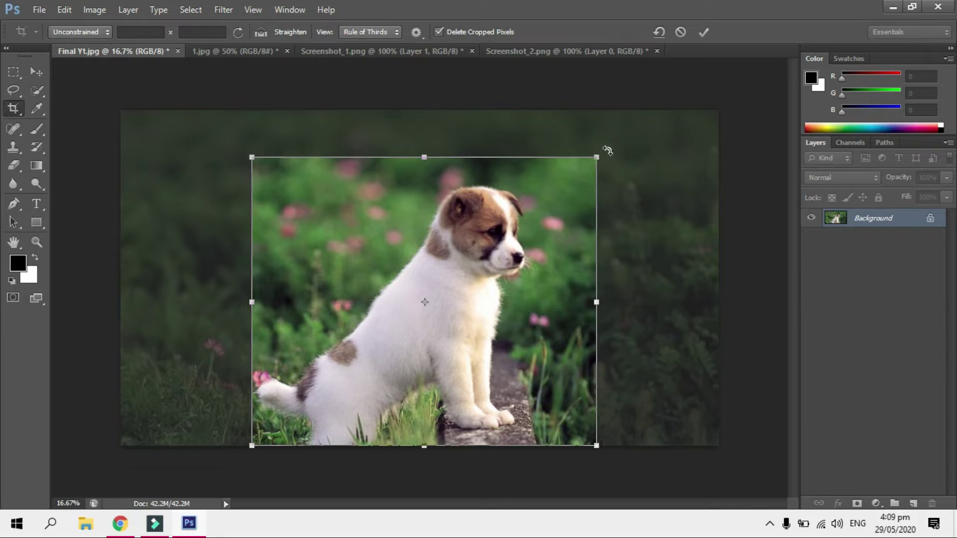
{"action": "left_click", "coordinate": [611, 145]}
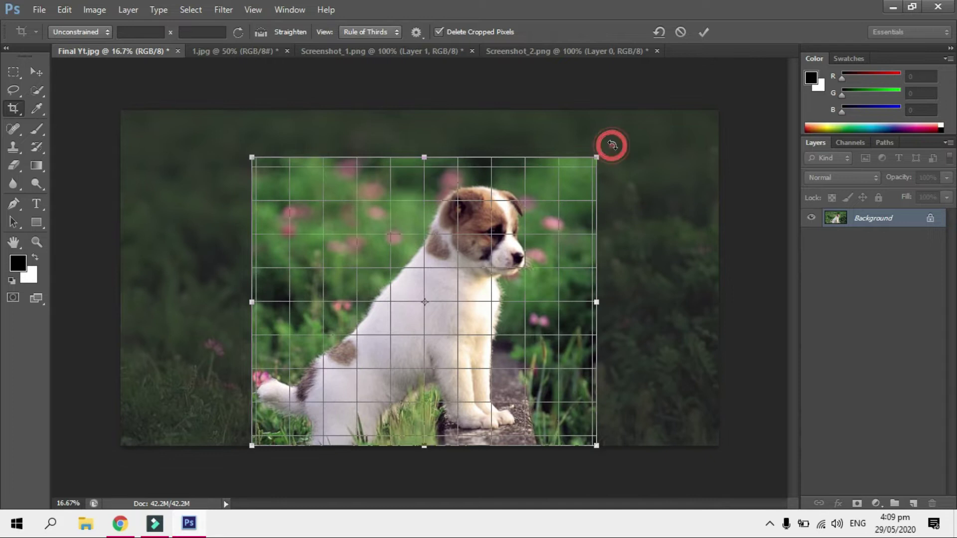
{"action": "left_click_drag", "start_coordinate": [611, 145], "coordinate": [631, 198]}
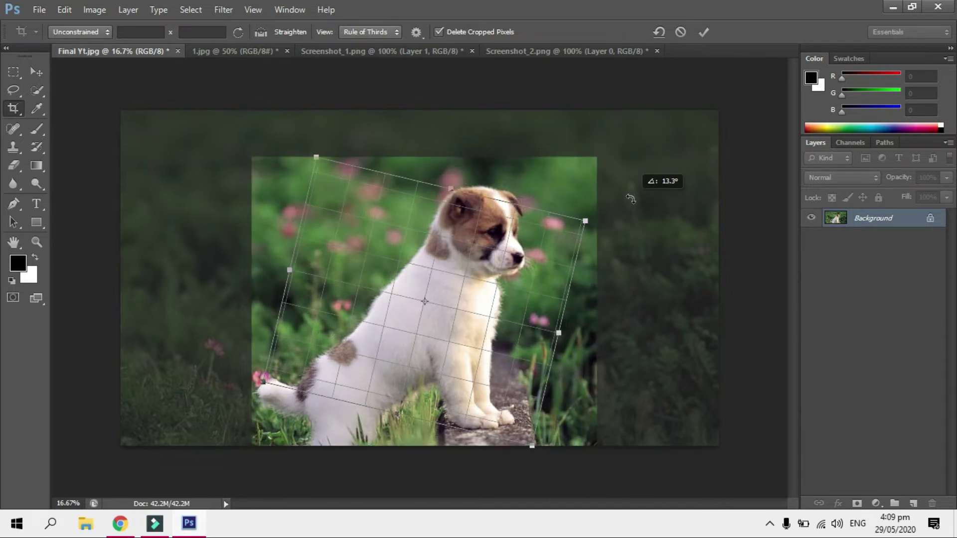
{"action": "left_click_drag", "start_coordinate": [630, 199], "coordinate": [638, 233]}
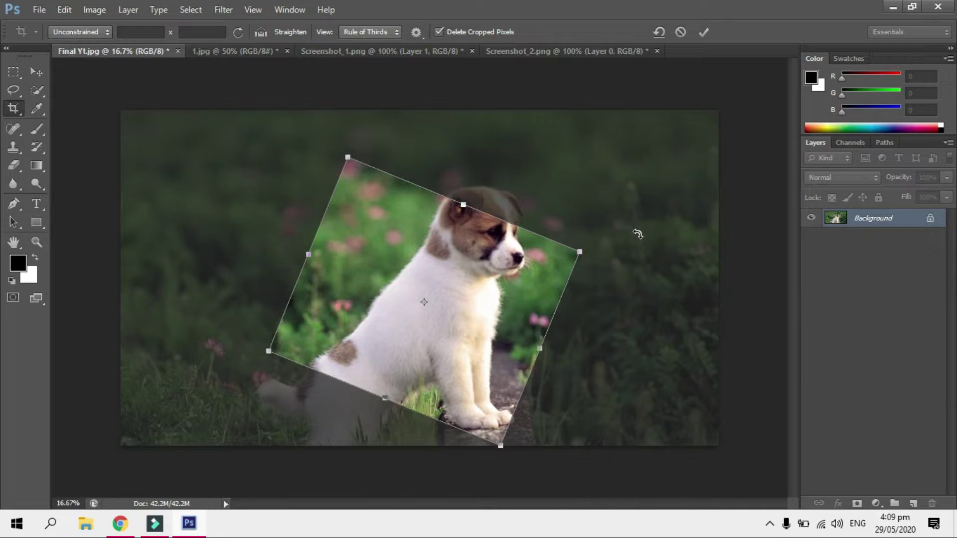
{"action": "left_click_drag", "start_coordinate": [461, 205], "coordinate": [493, 190]}
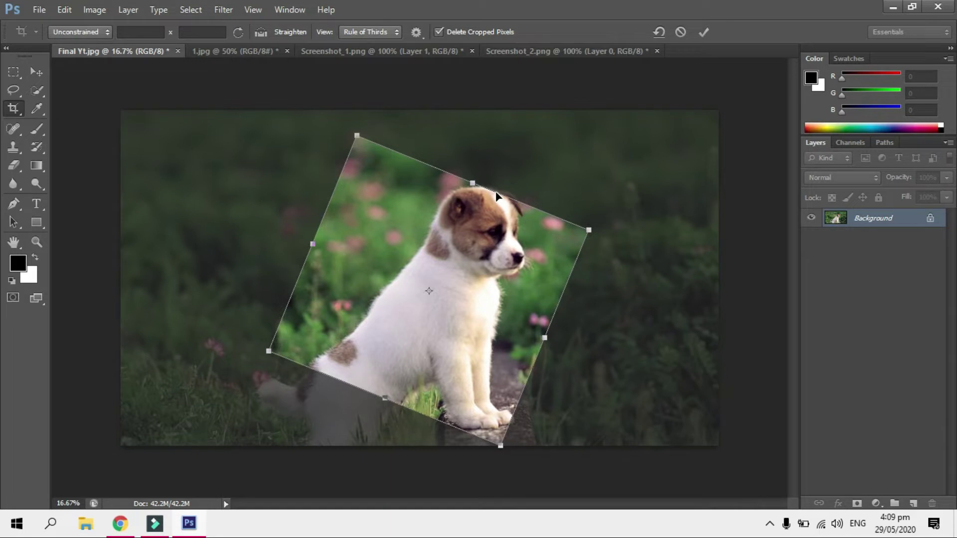
{"action": "double_click", "coordinate": [476, 245]}
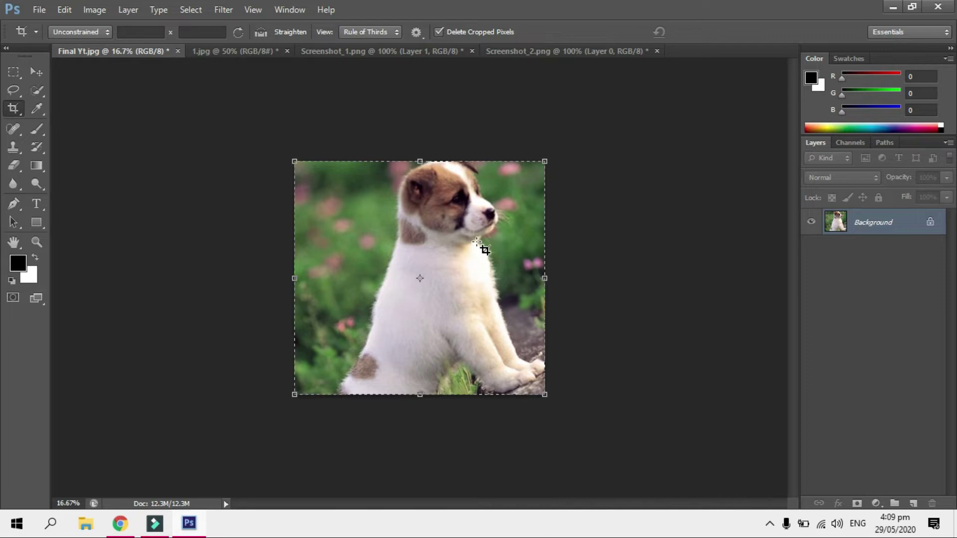
Step: Undo the rotated crop to restore the full 42.2M puppy photo and reselect the Crop Tool
{"action": "key", "text": "h"}
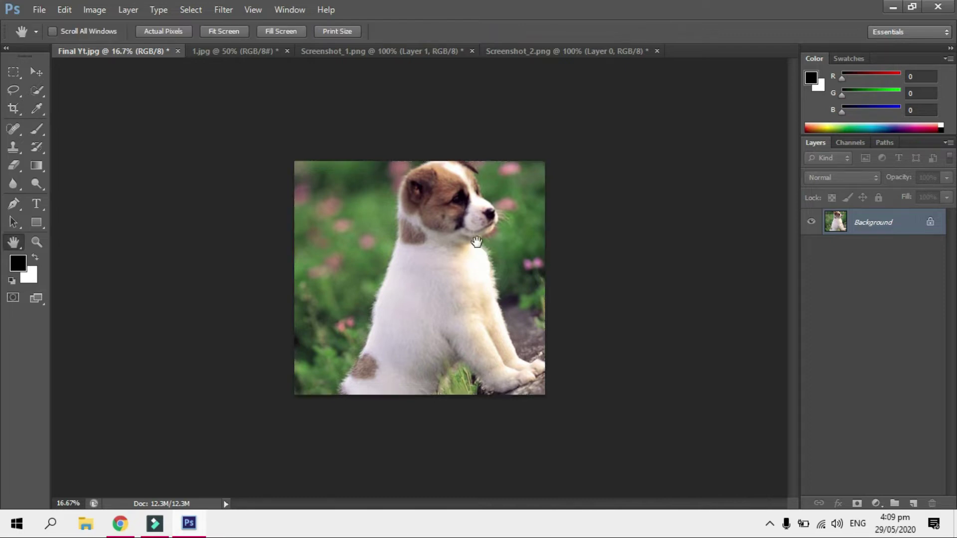
{"action": "key", "text": "ctrl"}
{"action": "key", "text": "ctrl+z"}
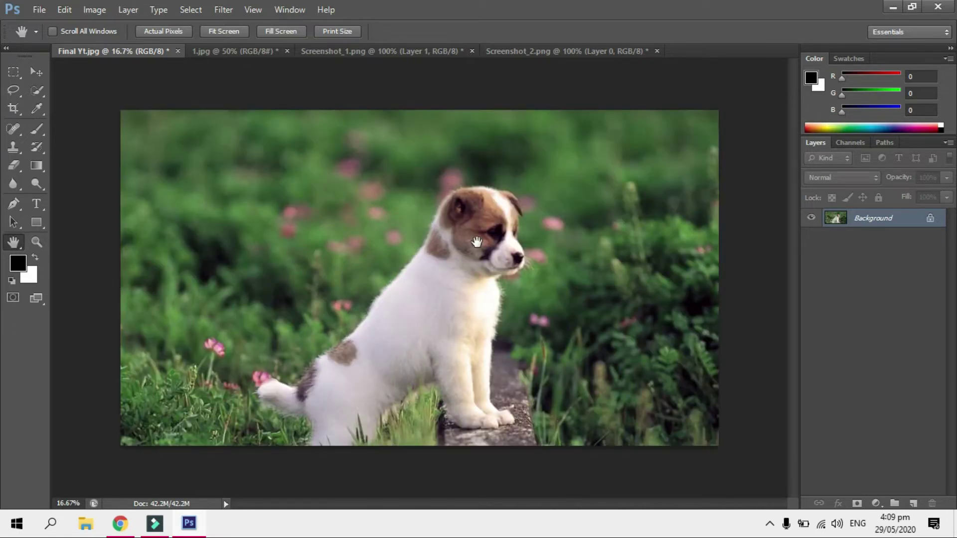
{"action": "key", "text": "ctrl+z"}
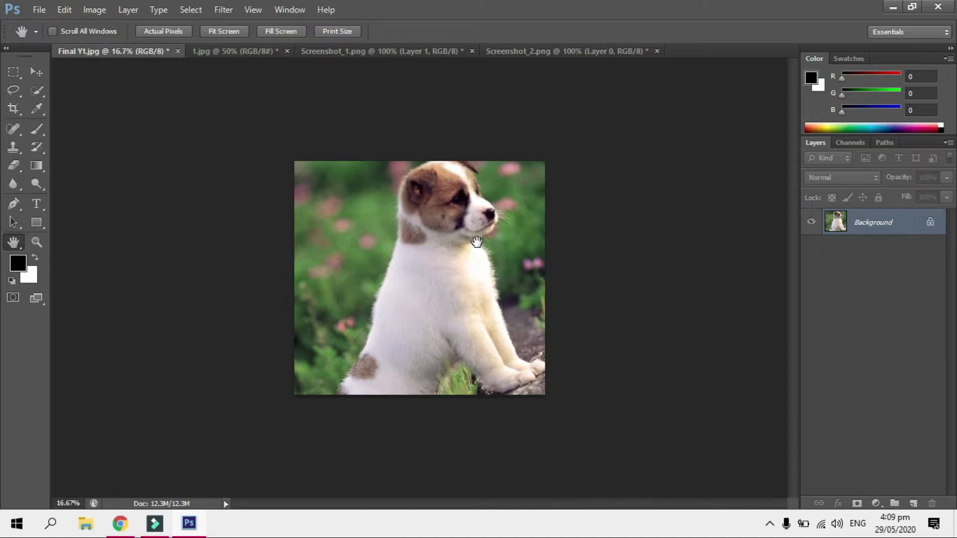
{"action": "key", "text": "ctrl+z"}
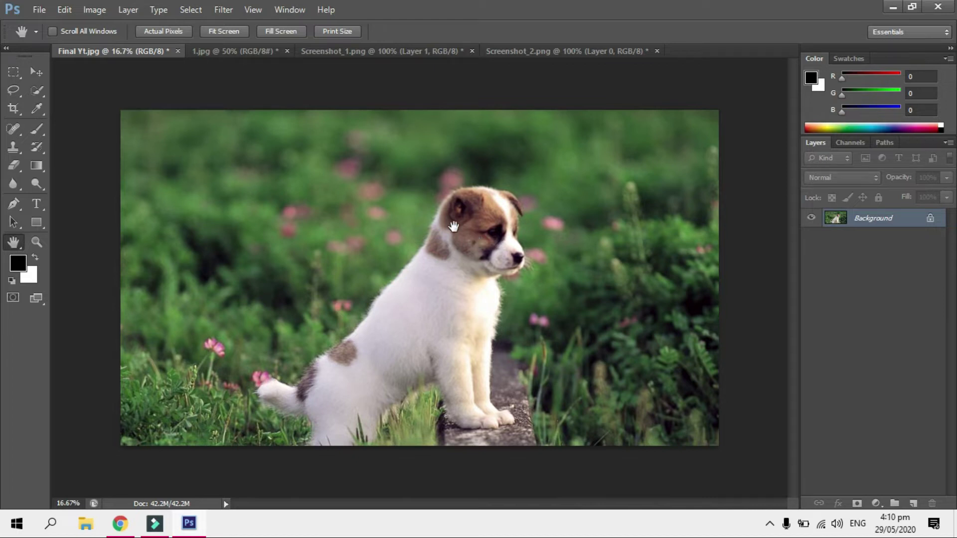
{"action": "key", "text": "c"}
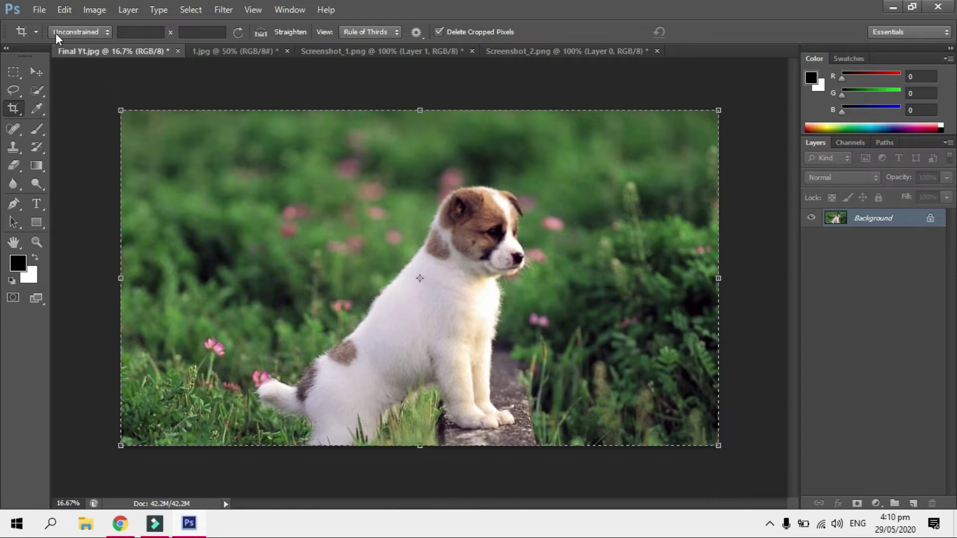
Step: Try Original Ratio, then Unconstrained, trimming the left side of the photo from the crop
{"action": "left_click", "coordinate": [106, 33]}
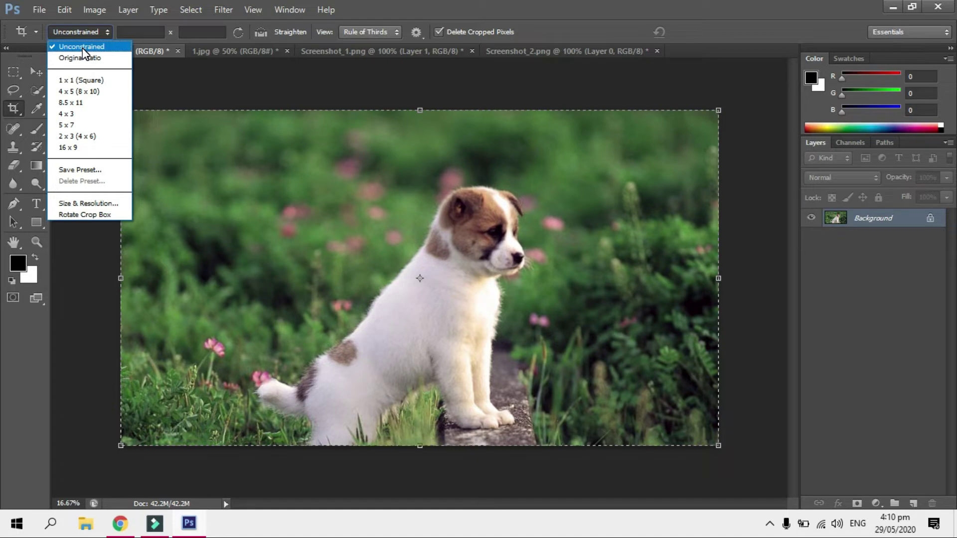
{"action": "left_click", "coordinate": [103, 66]}
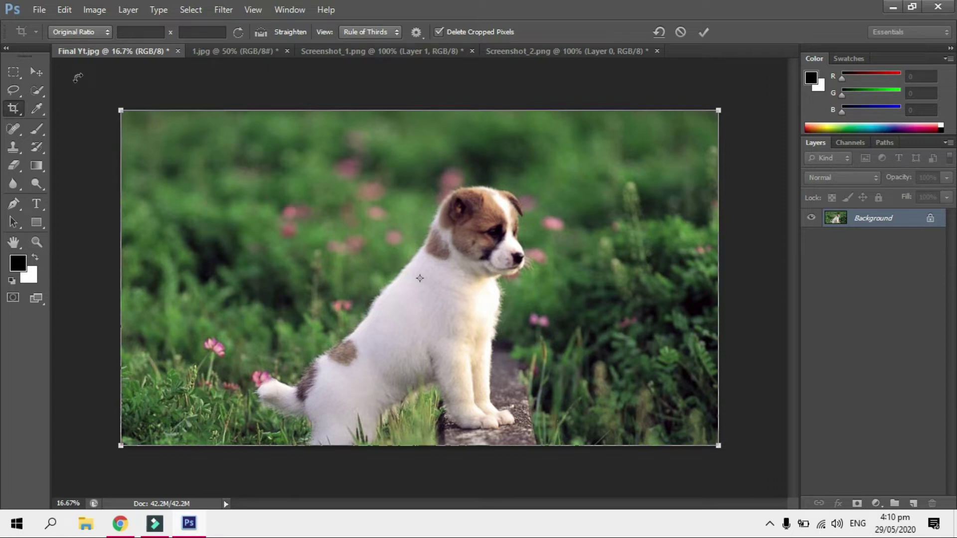
{"action": "left_click", "coordinate": [104, 31]}
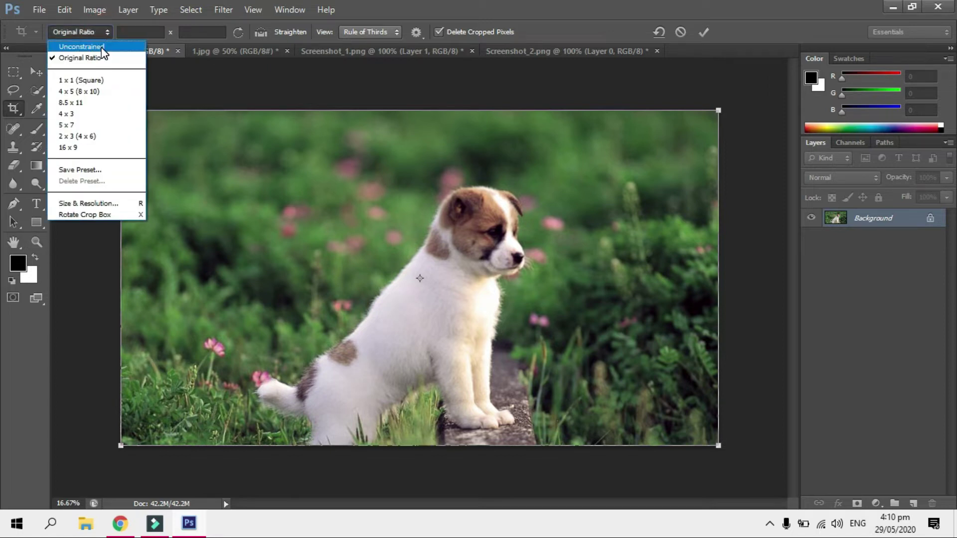
{"action": "left_click", "coordinate": [102, 47]}
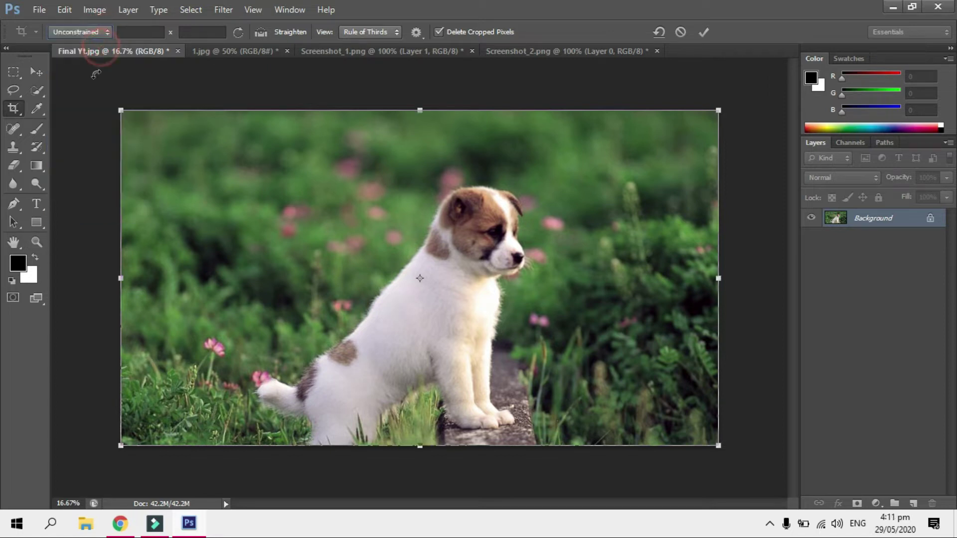
{"action": "mouse_move", "coordinate": [115, 282]}
{"action": "left_mouse_down"}
{"action": "mouse_move", "coordinate": [422, 280]}
{"action": "mouse_move", "coordinate": [334, 279]}
{"action": "left_mouse_up"}
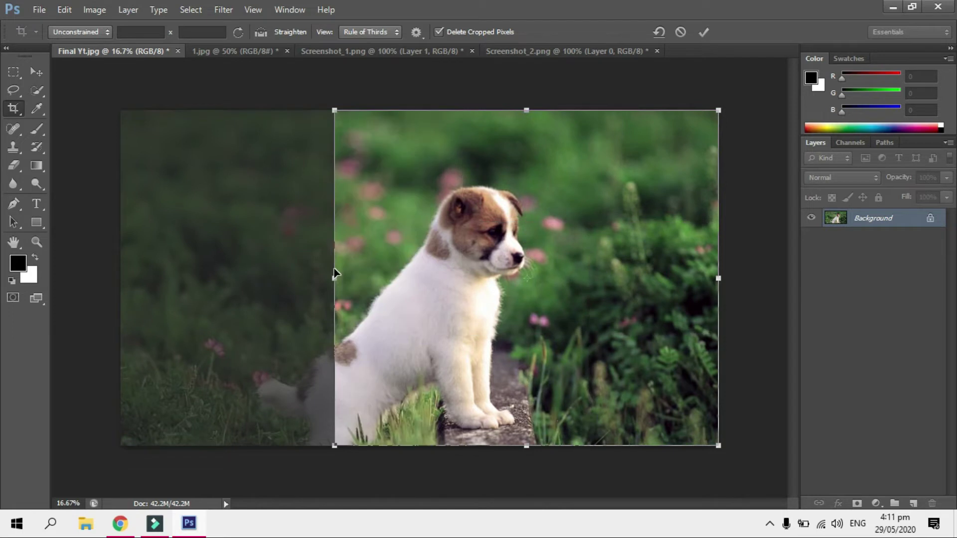
Step: Reset to Original Ratio, then lock the crop to 1 x 1 (Square)
{"action": "left_click", "coordinate": [88, 33]}
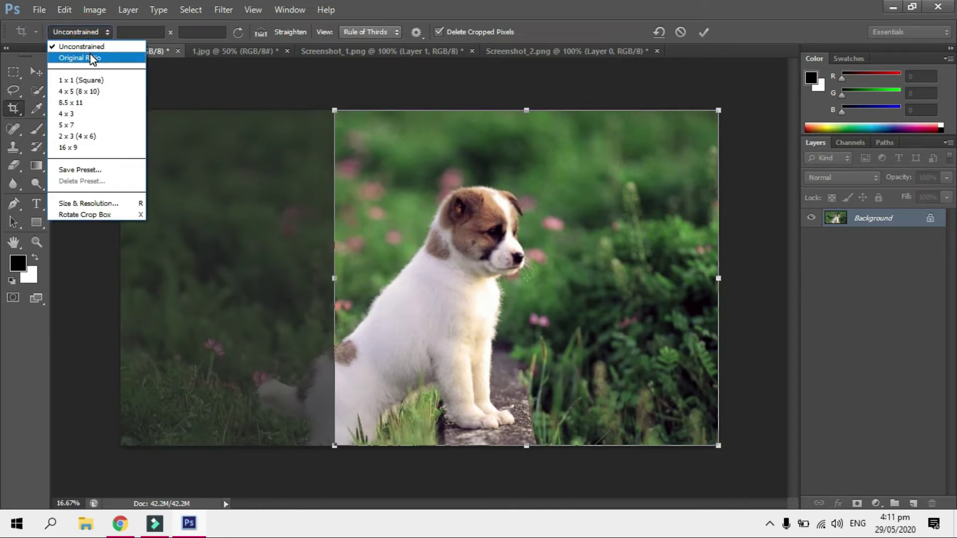
{"action": "left_click", "coordinate": [90, 58]}
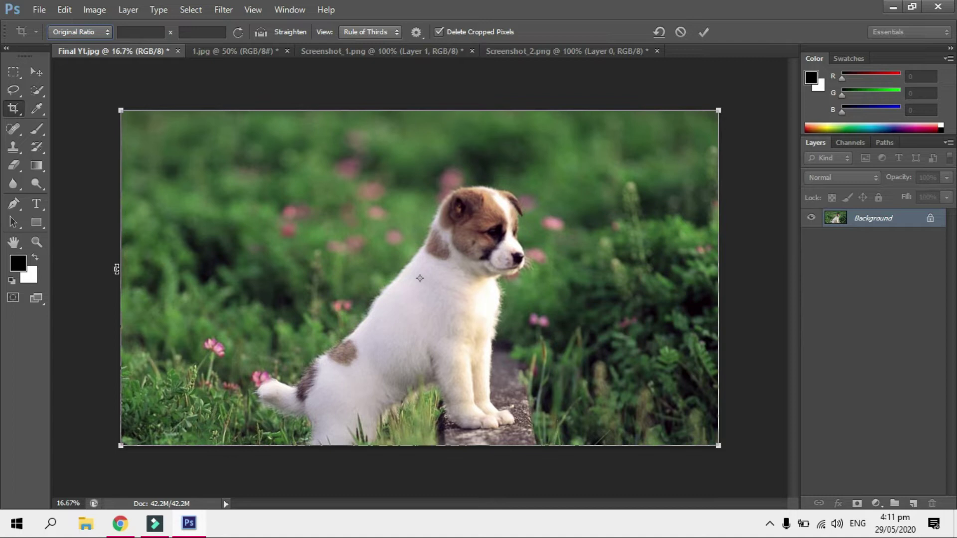
{"action": "left_click", "coordinate": [97, 32]}
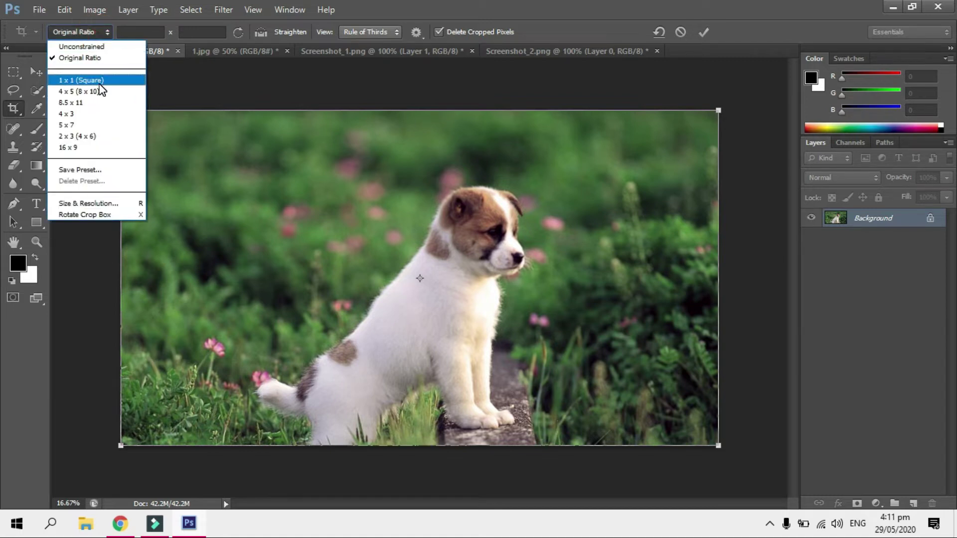
{"action": "left_click", "coordinate": [97, 81]}
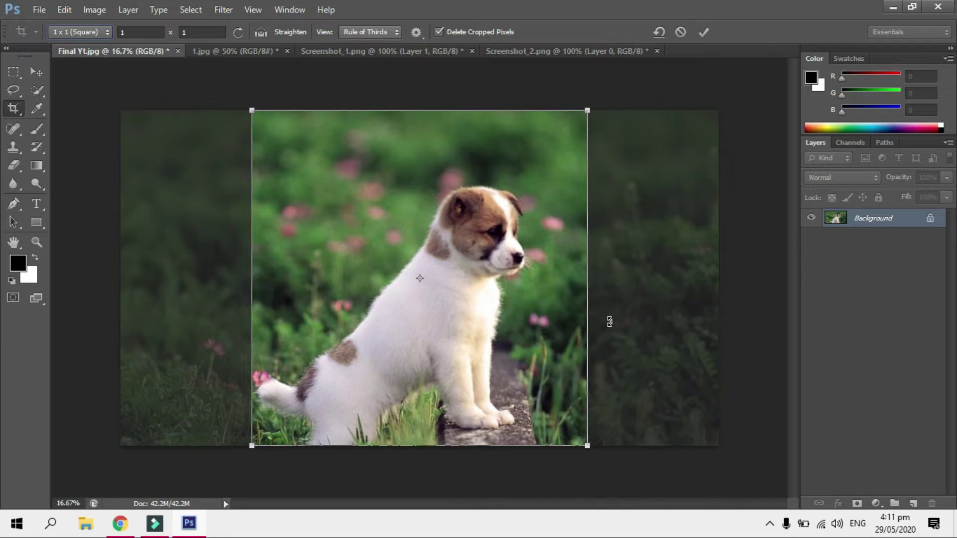
Step: Move the square crop right over the puppy and tilt it clockwise
{"action": "mouse_move", "coordinate": [385, 219]}
{"action": "left_mouse_down"}
{"action": "mouse_move", "coordinate": [584, 238]}
{"action": "mouse_move", "coordinate": [445, 241]}
{"action": "mouse_move", "coordinate": [462, 240]}
{"action": "left_mouse_up"}
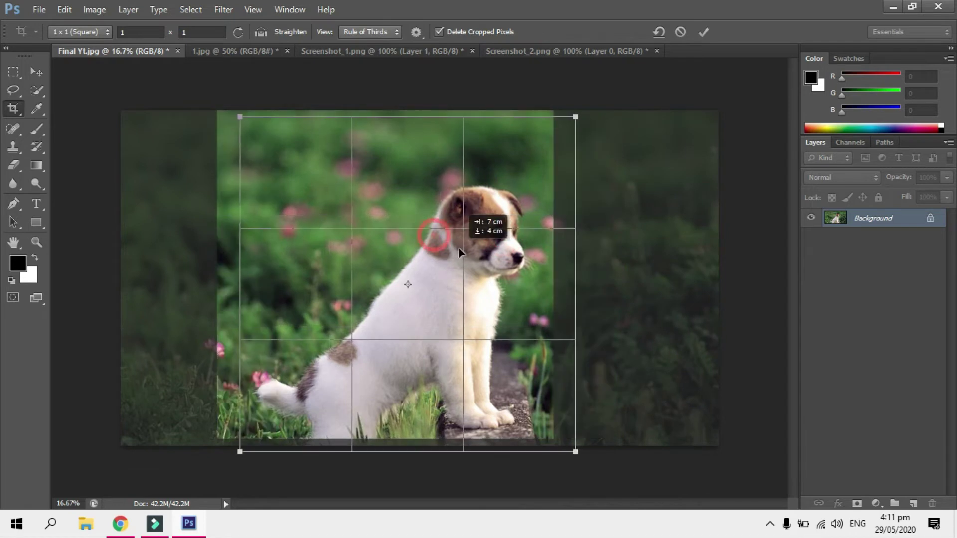
{"action": "left_click_drag", "start_coordinate": [608, 457], "coordinate": [614, 390]}
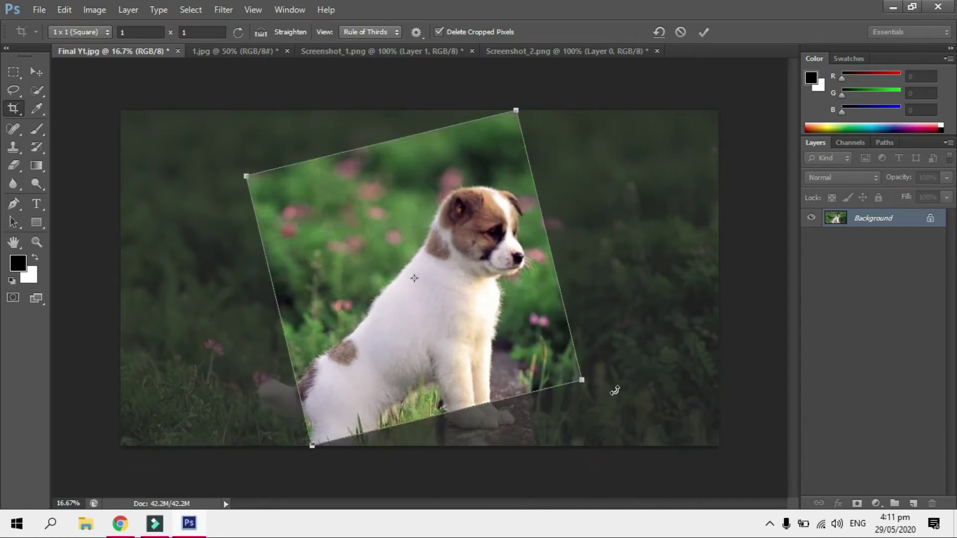
{"action": "left_click_drag", "start_coordinate": [615, 390], "coordinate": [538, 459]}
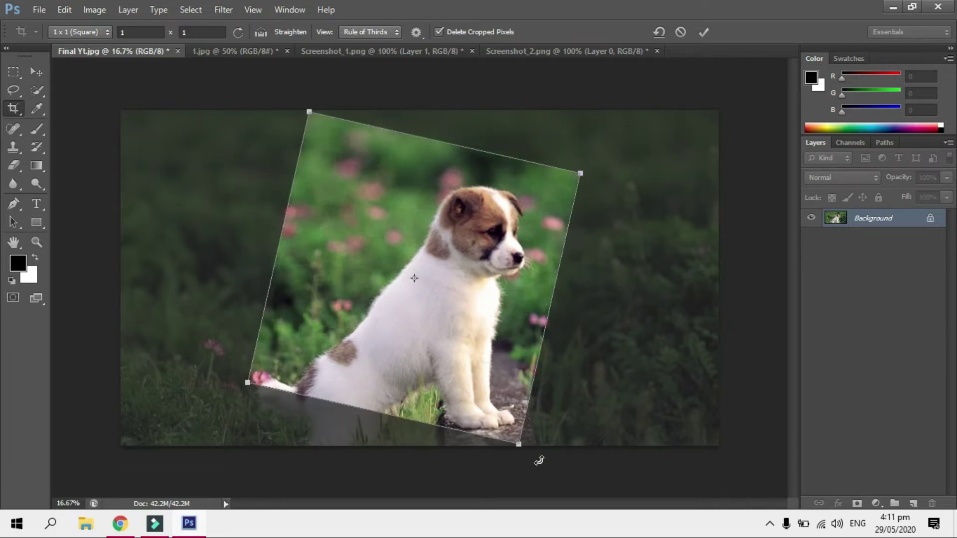
{"action": "left_click", "coordinate": [99, 32]}
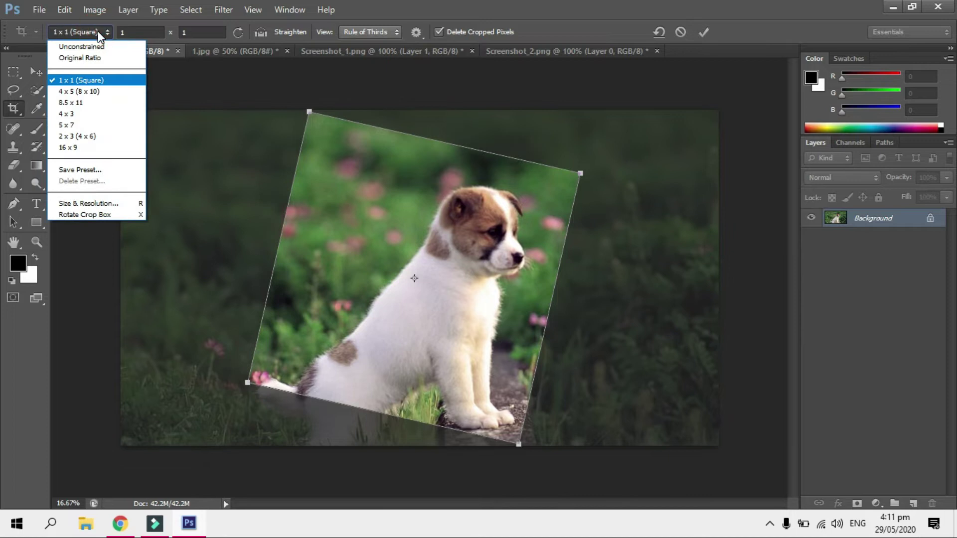
Step: Try the 4 x 5 (8 x 10) and 8.5 x 11 crop ratios, settling on 16 x 9
{"action": "left_click", "coordinate": [93, 93]}
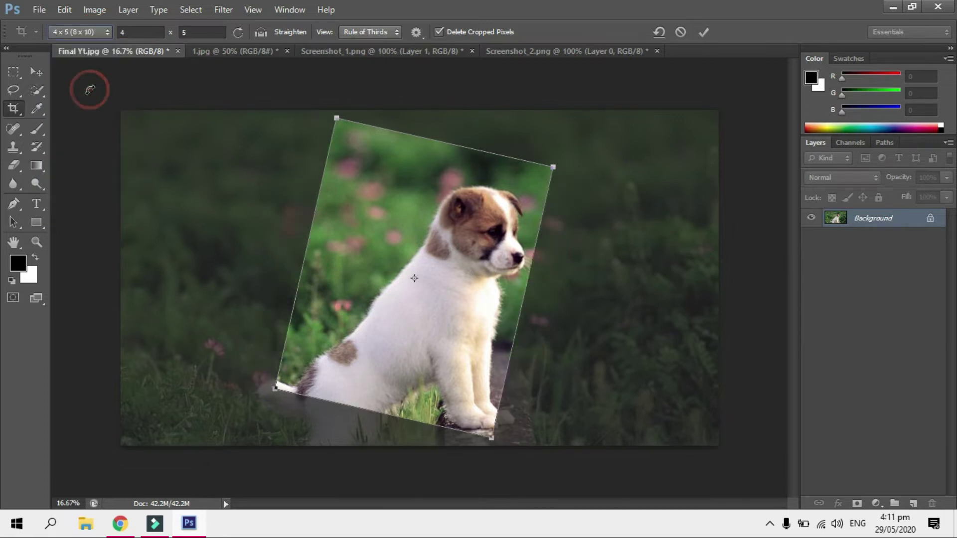
{"action": "left_click", "coordinate": [88, 32]}
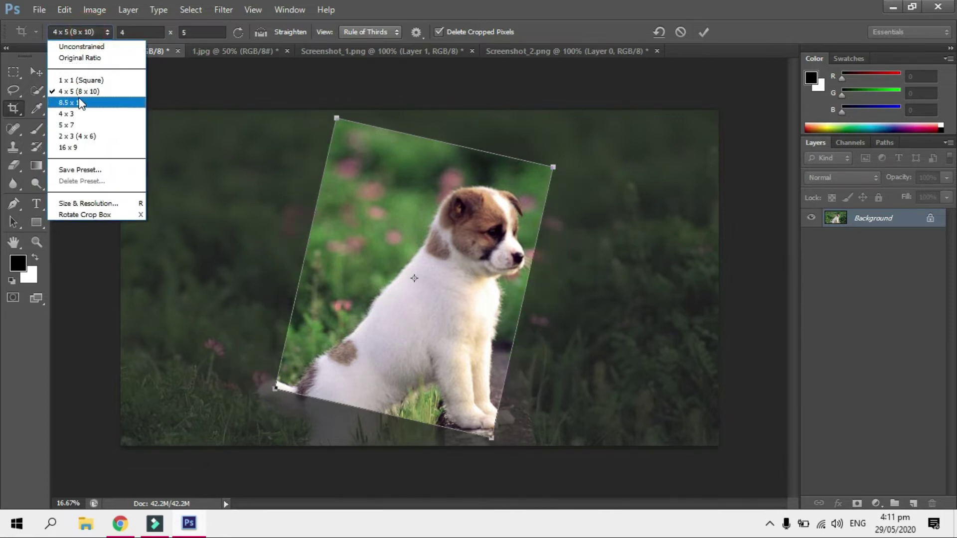
{"action": "left_click", "coordinate": [90, 102]}
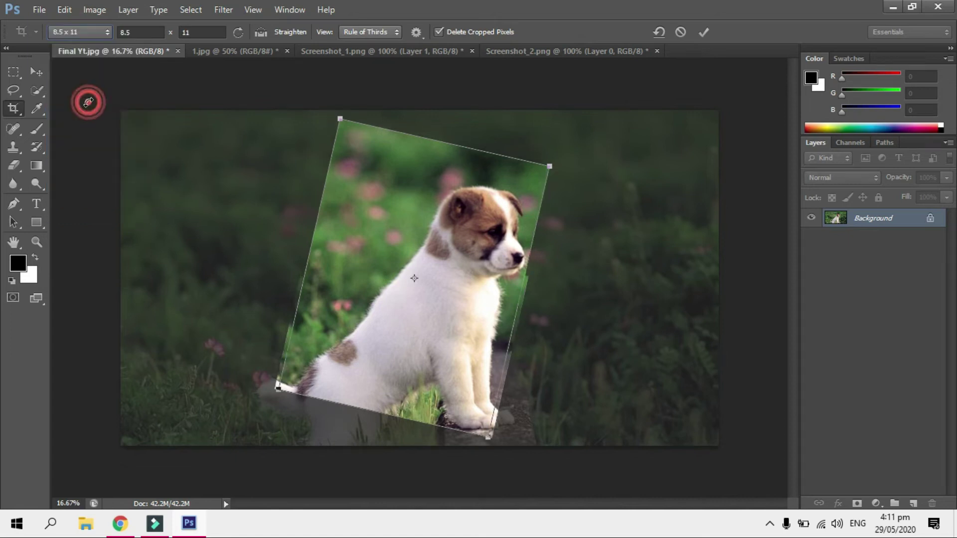
{"action": "left_click", "coordinate": [86, 32]}
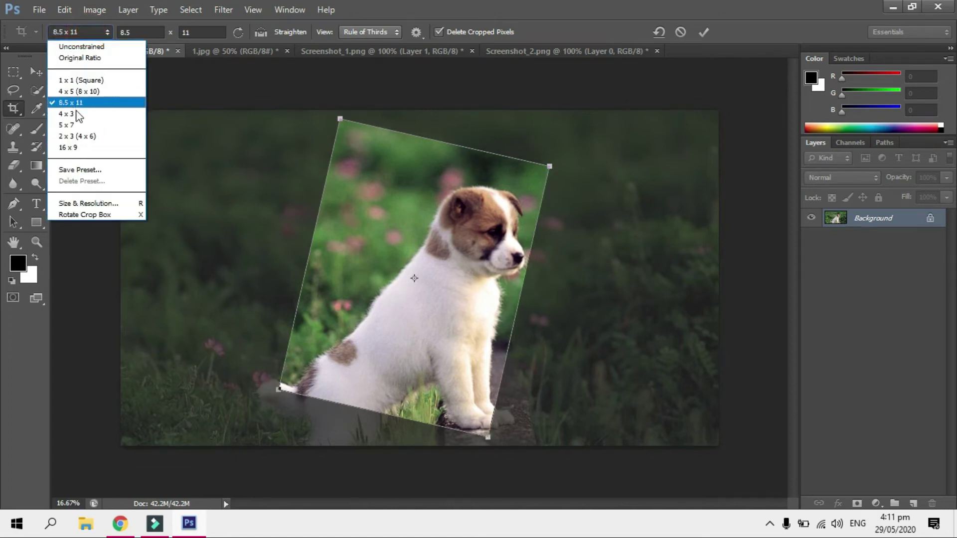
{"action": "left_click", "coordinate": [85, 148]}
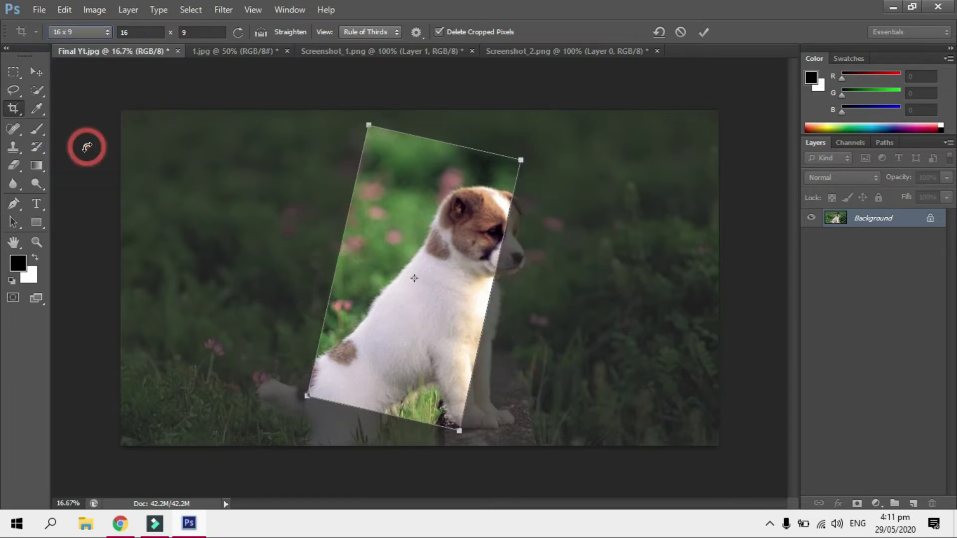
{"action": "left_click", "coordinate": [75, 32]}
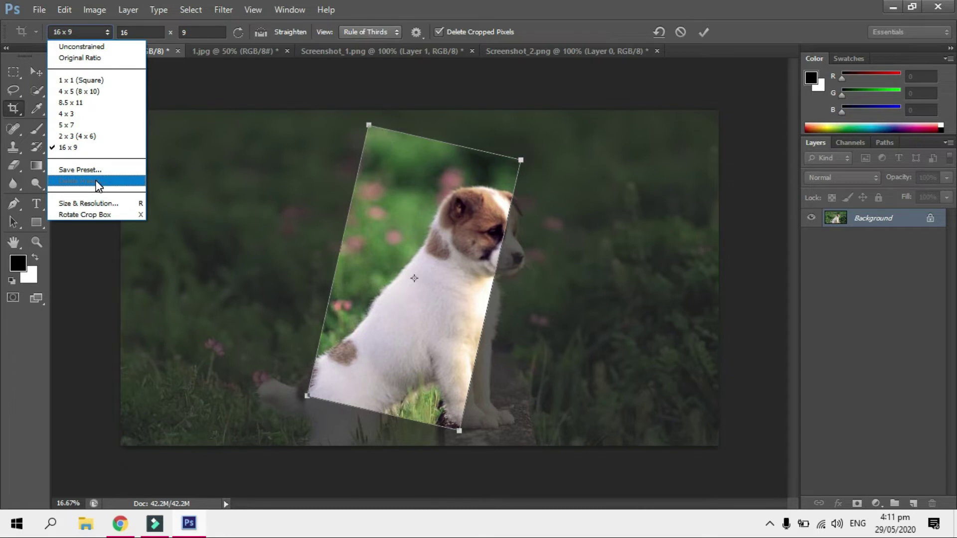
Step: Swap the crop to landscape and enter a custom 10 x 12 ratio
{"action": "left_click", "coordinate": [106, 218]}
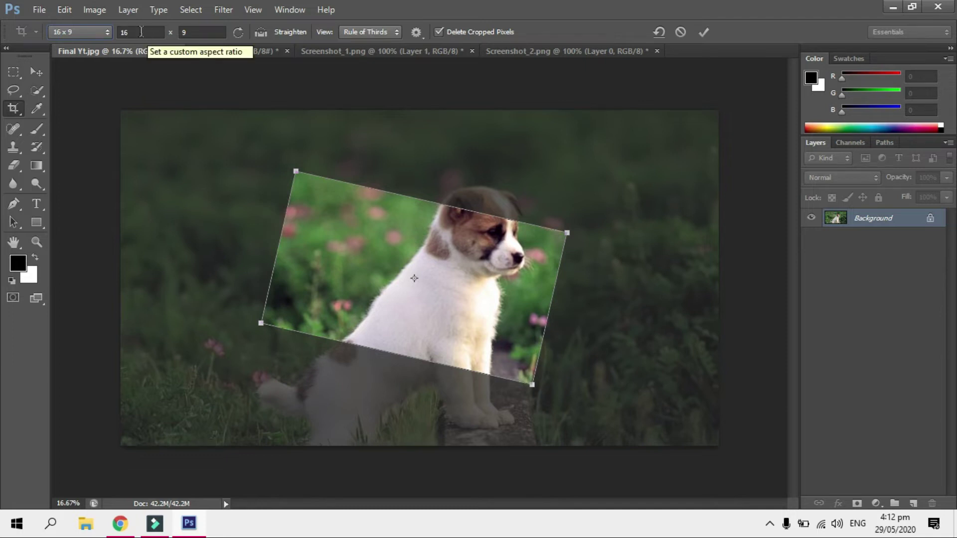
{"action": "left_click", "coordinate": [140, 33]}
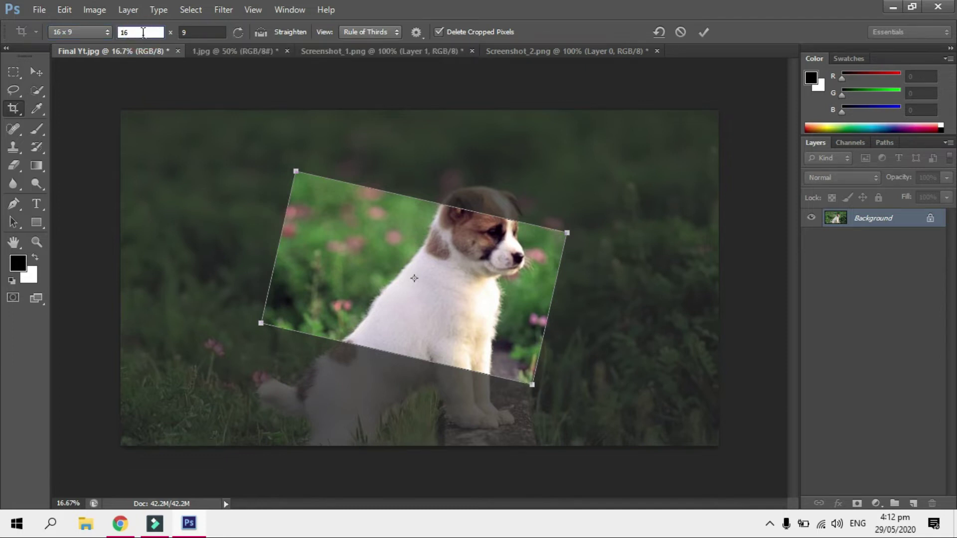
{"action": "key", "text": "BackSpace"}
{"action": "type", "text": "0"}
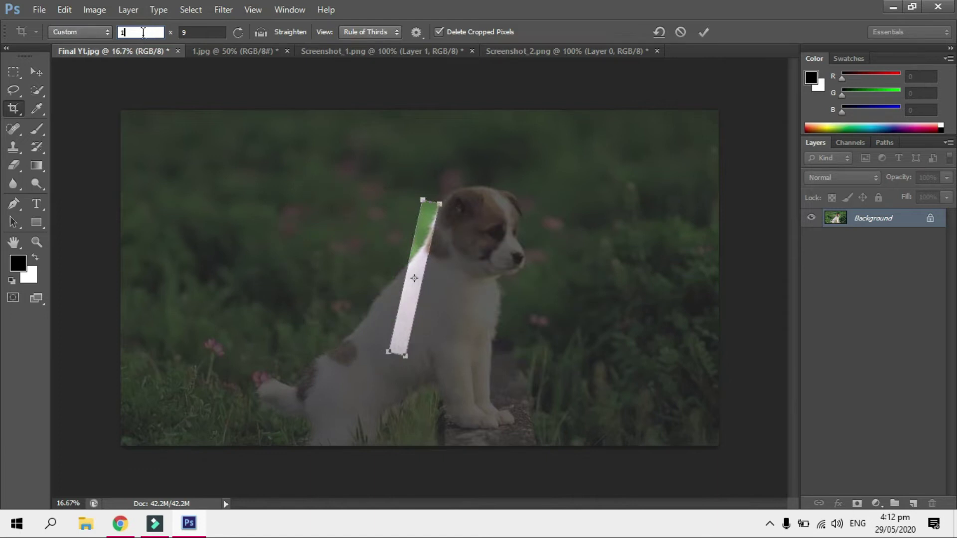
{"action": "left_click", "coordinate": [207, 31]}
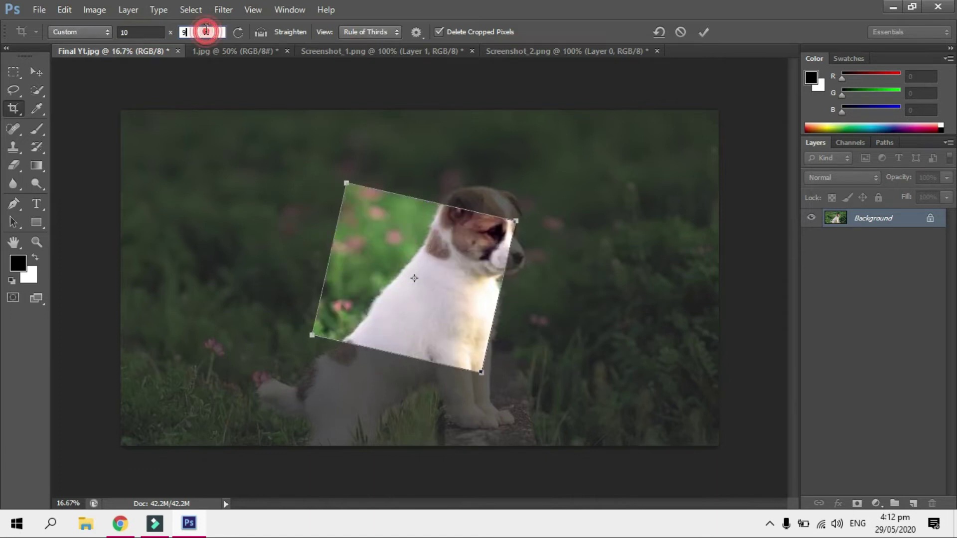
{"action": "key", "text": "BackSpace"}
{"action": "type", "text": "12"}
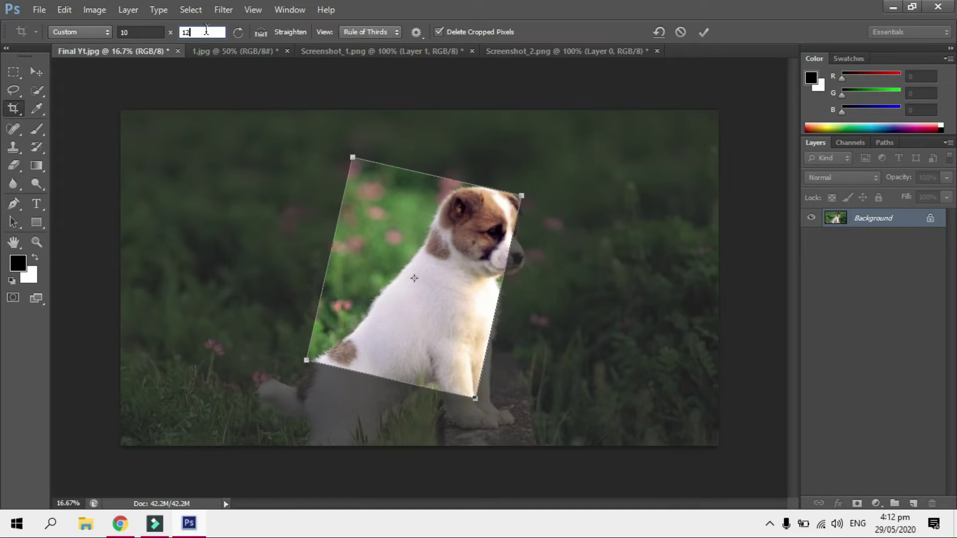
Step: Change the custom ratio to 5 x 7, then switch to Original Ratio
{"action": "left_click", "coordinate": [137, 33]}
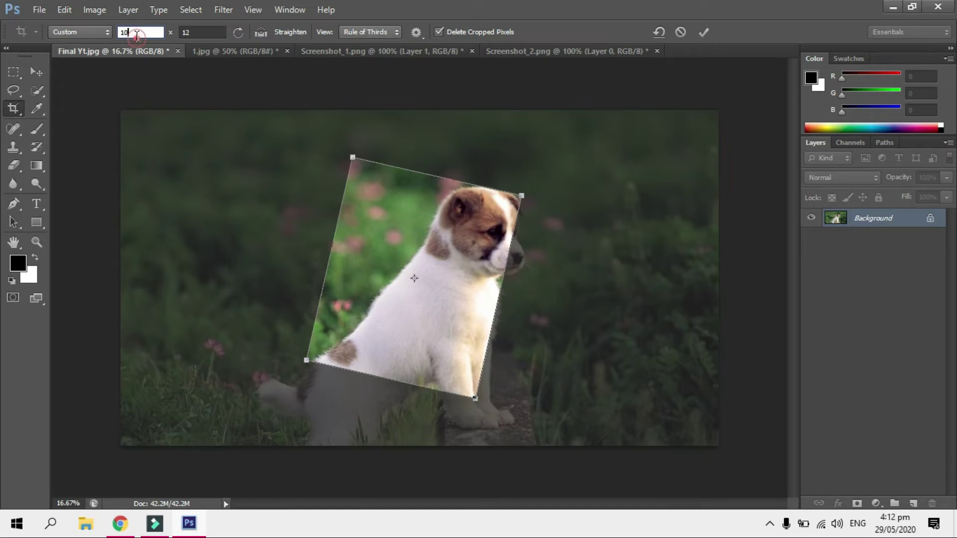
{"action": "key", "text": "BackSpace"}
{"action": "key", "text": "BackSpace"}
{"action": "type", "text": "5"}
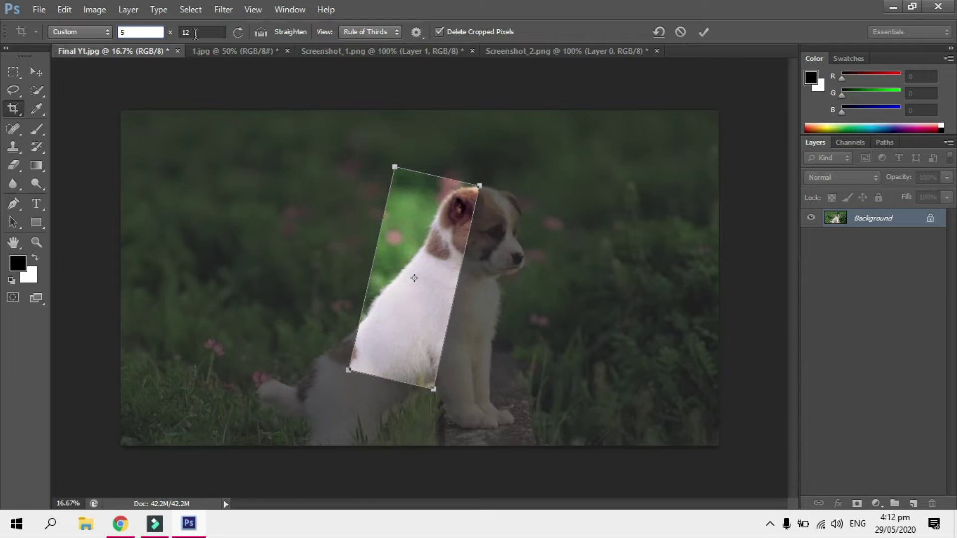
{"action": "left_click", "coordinate": [207, 31]}
{"action": "key", "text": "BackSpace"}
{"action": "key", "text": "BackSpace"}
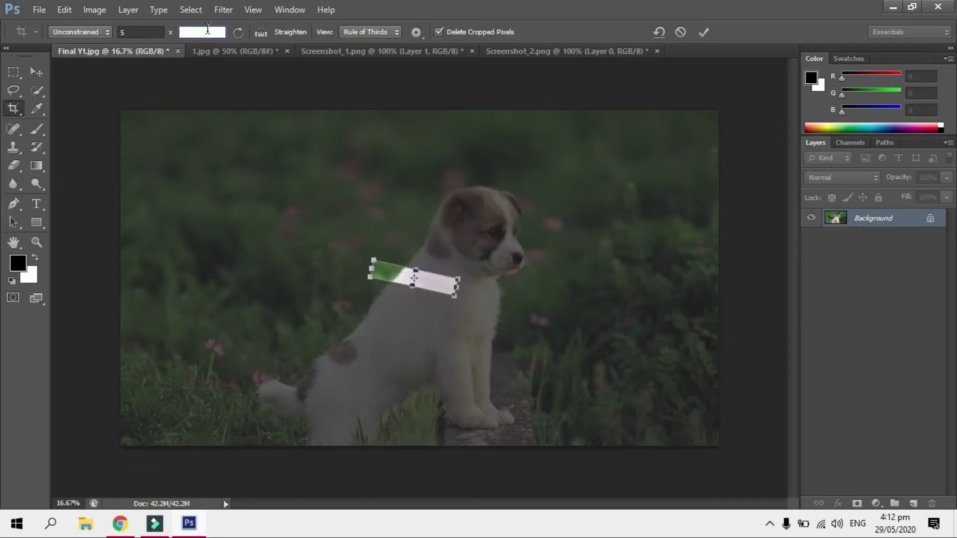
{"action": "type", "text": "7"}
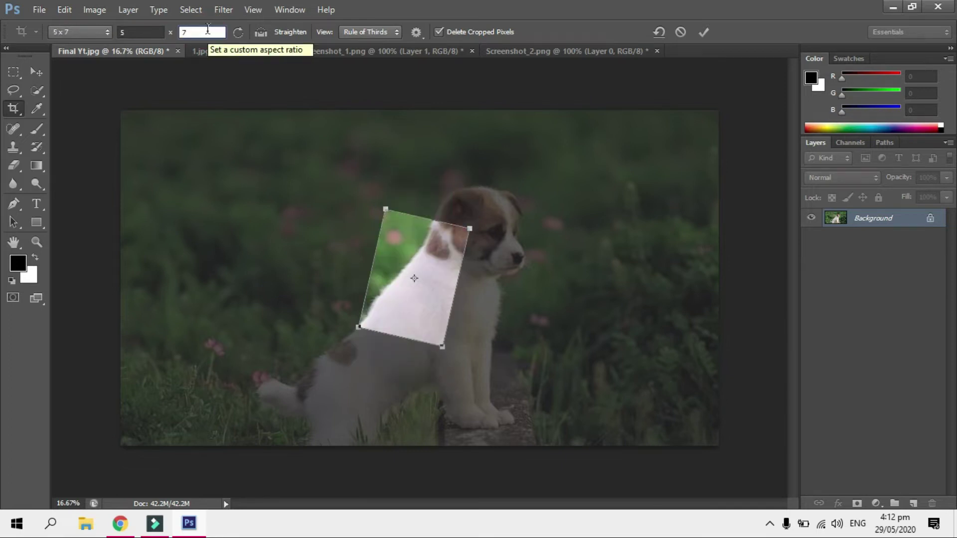
{"action": "left_click", "coordinate": [98, 32]}
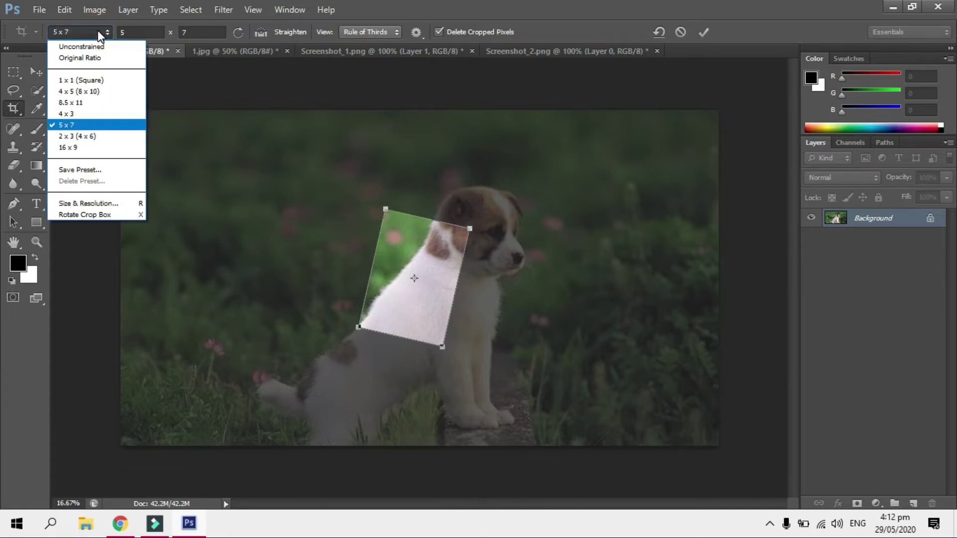
{"action": "left_click", "coordinate": [95, 60]}
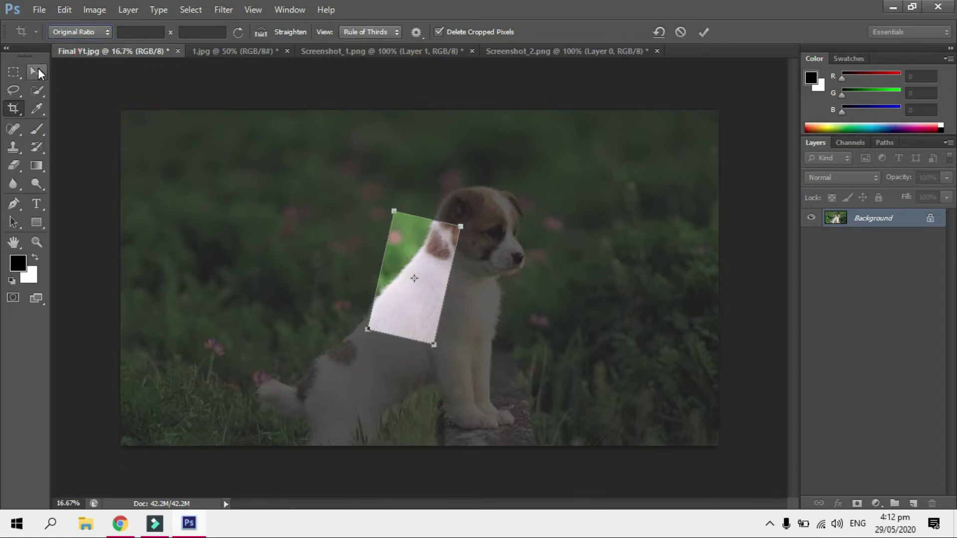
Step: Apply the small tilted Original Ratio crop to the puppy photo, then undo it
{"action": "left_click", "coordinate": [37, 67]}
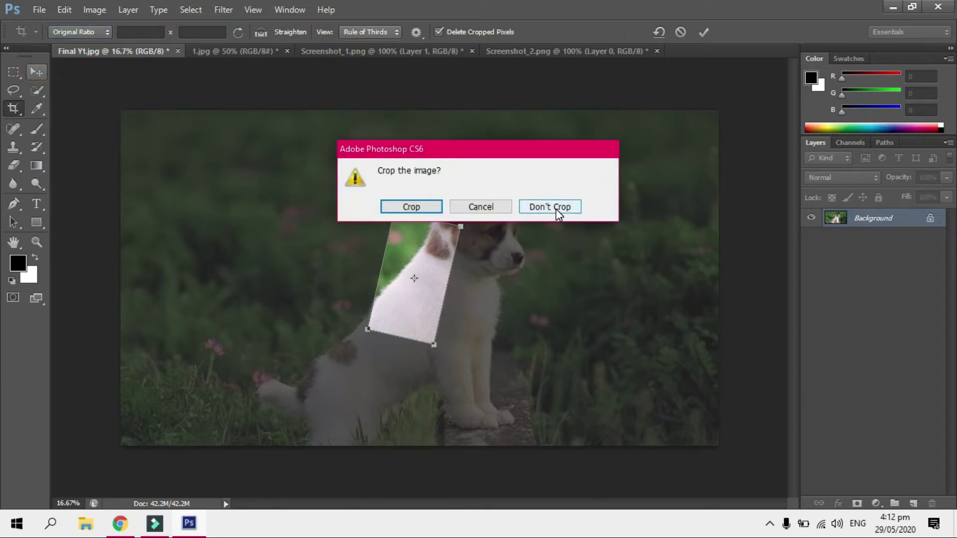
{"action": "left_click", "coordinate": [393, 204]}
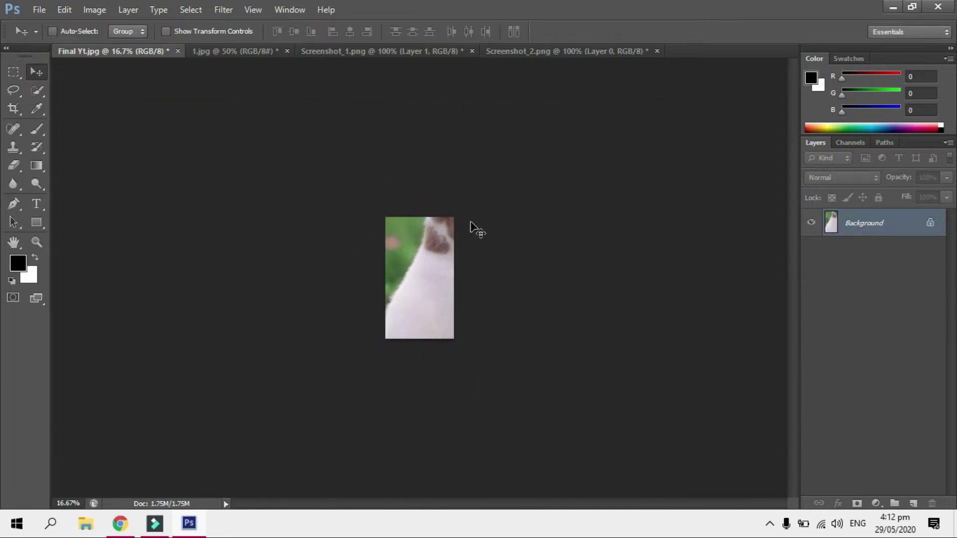
{"action": "key", "text": "ctrl+z"}
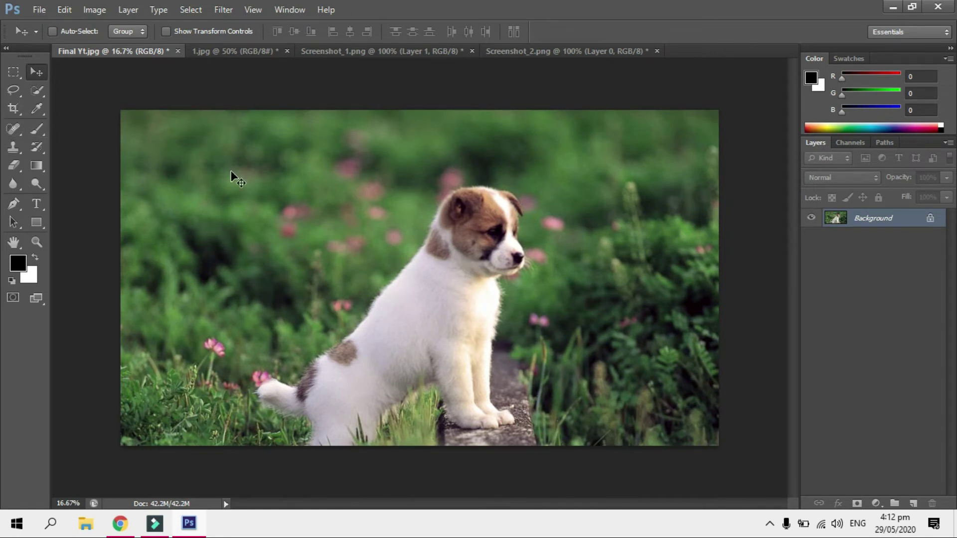
Step: Crop the puppy photo unconstrained, rotated -14°, with left and right edges pulled toward the puppy
{"action": "key", "text": "c"}
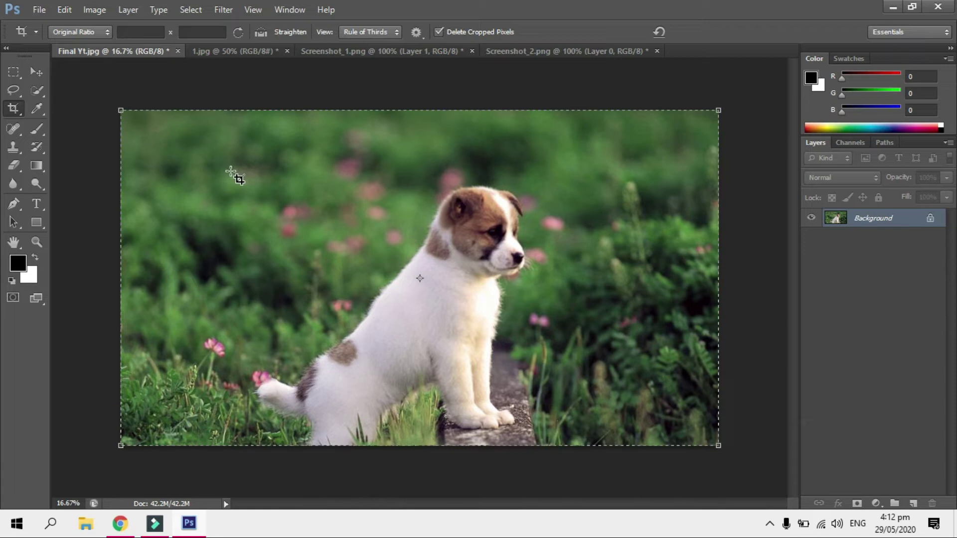
{"action": "left_click", "coordinate": [65, 33]}
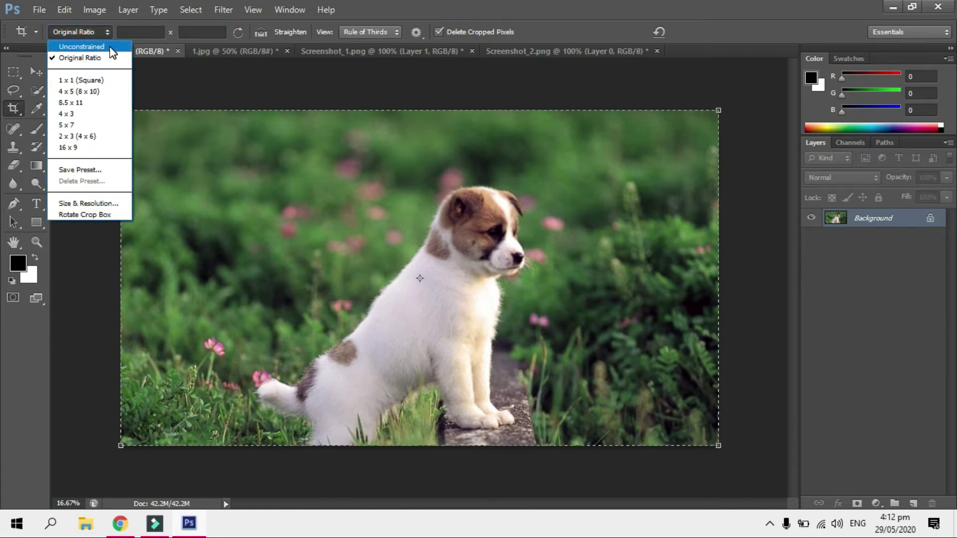
{"action": "left_click", "coordinate": [82, 46]}
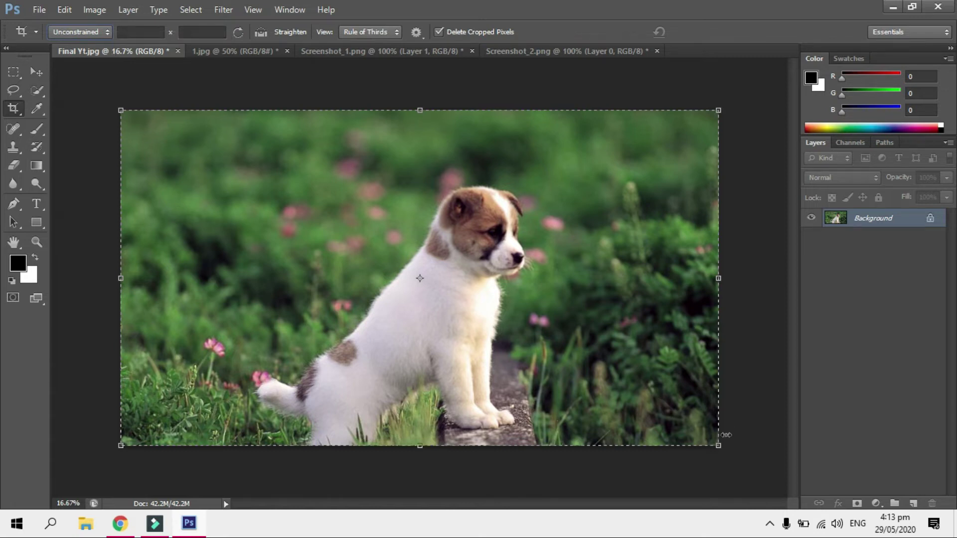
{"action": "left_click_drag", "start_coordinate": [732, 456], "coordinate": [727, 364]}
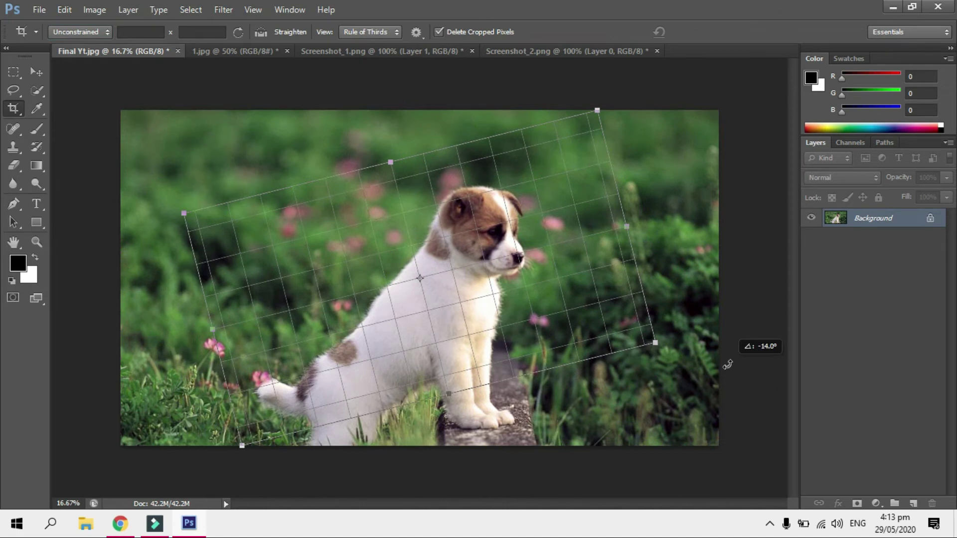
{"action": "left_click_drag", "start_coordinate": [727, 365], "coordinate": [727, 364]}
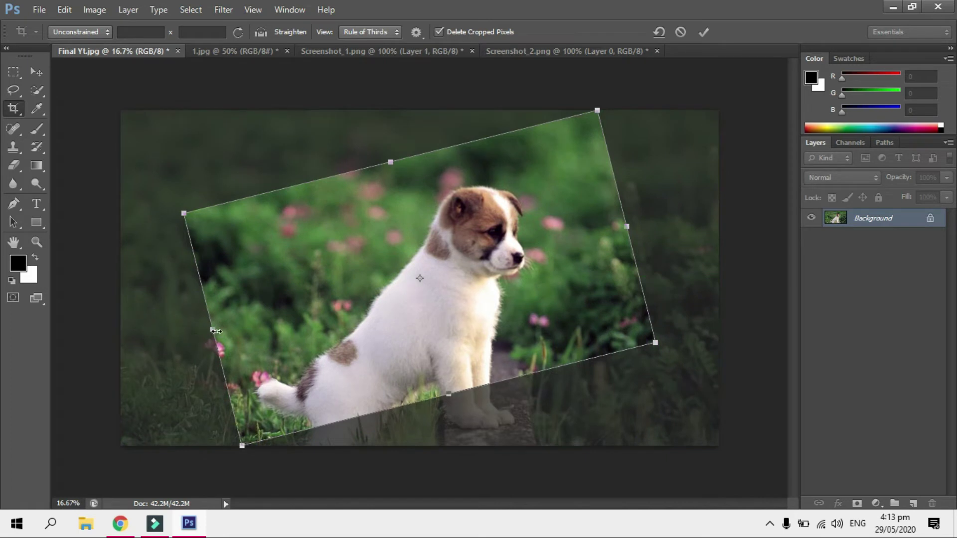
{"action": "left_click_drag", "start_coordinate": [209, 329], "coordinate": [295, 313]}
{"action": "left_click_drag", "start_coordinate": [626, 226], "coordinate": [567, 237]}
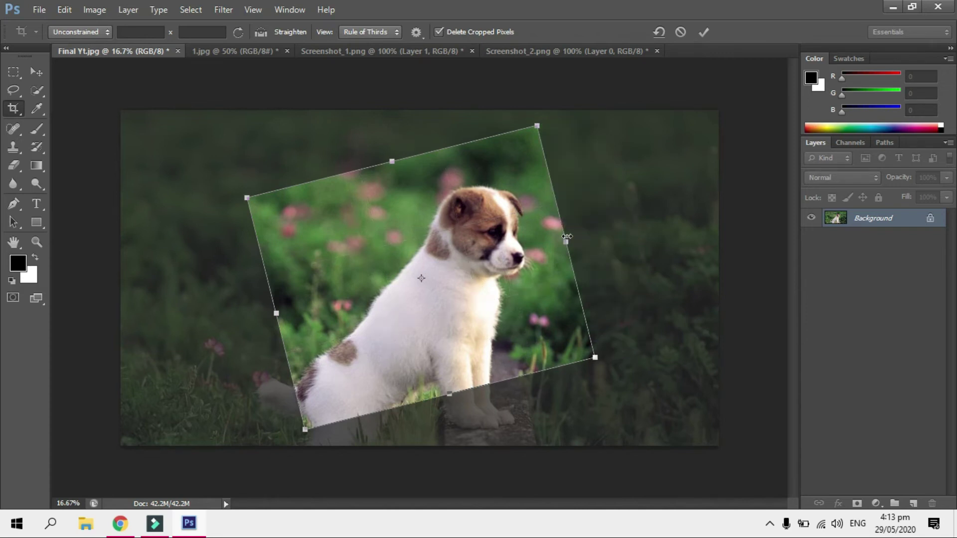
{"action": "key", "text": "Return"}
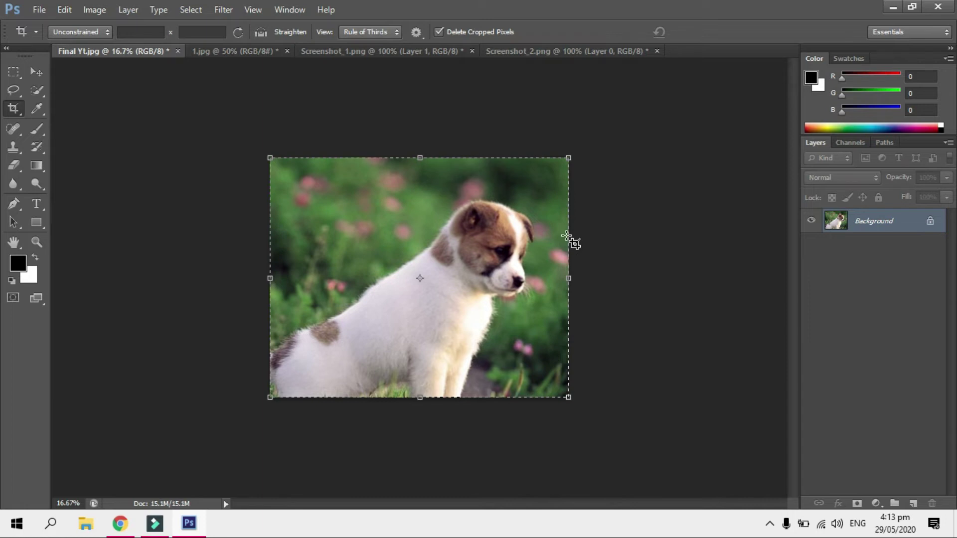
Step: Switch to the Hand tool and bring up the 1.jpg portrait document
{"action": "key", "text": "h"}
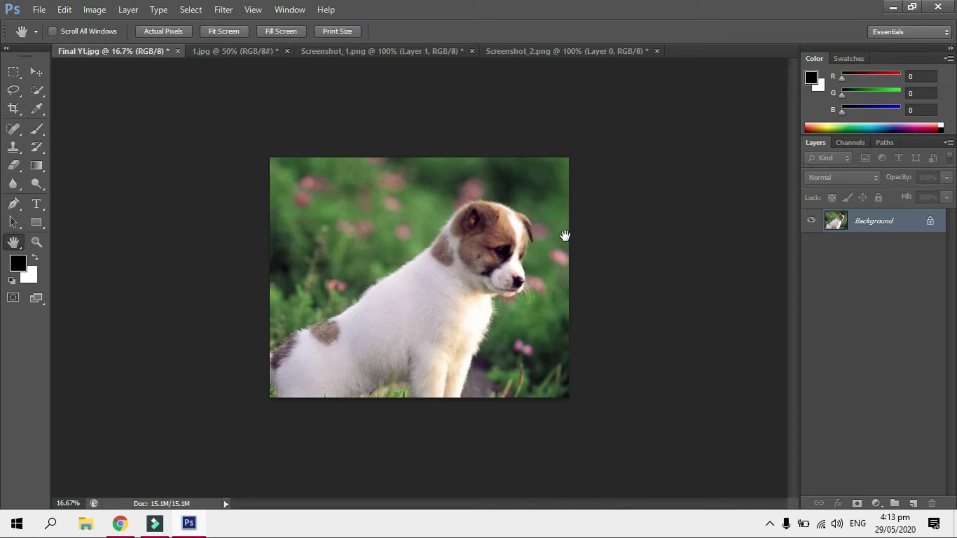
{"action": "left_click", "coordinate": [223, 52]}
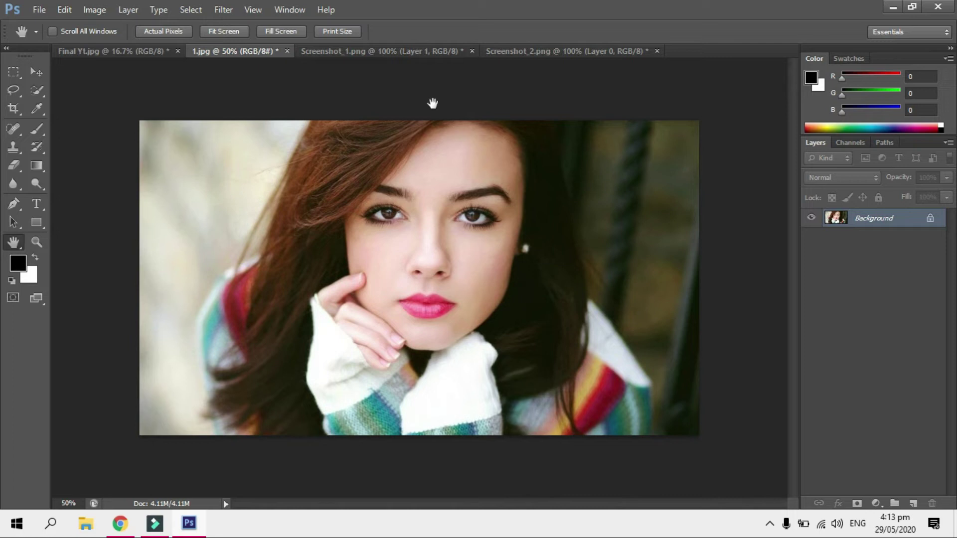
Step: Start cropping the portrait with the crop ratio set to Unconstrained
{"action": "key", "text": "c"}
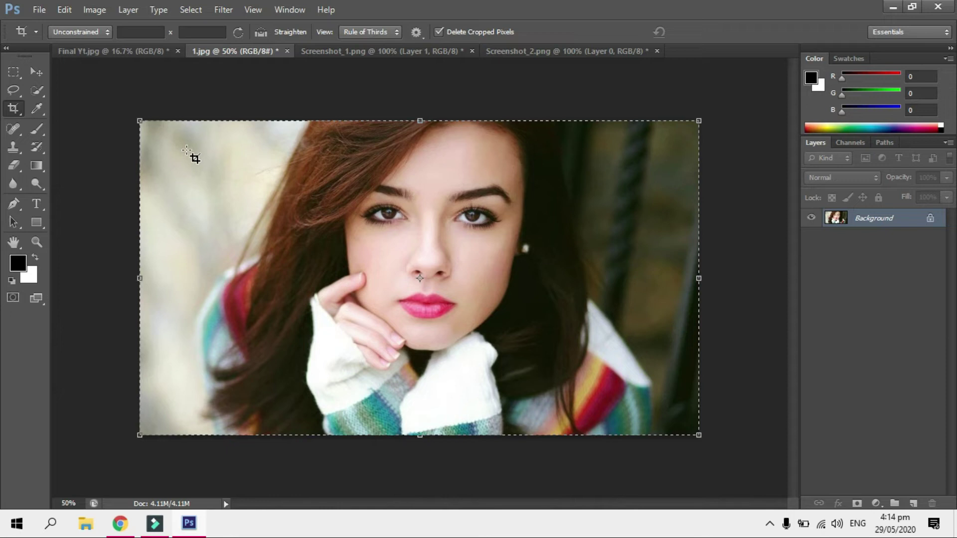
{"action": "left_click", "coordinate": [101, 32]}
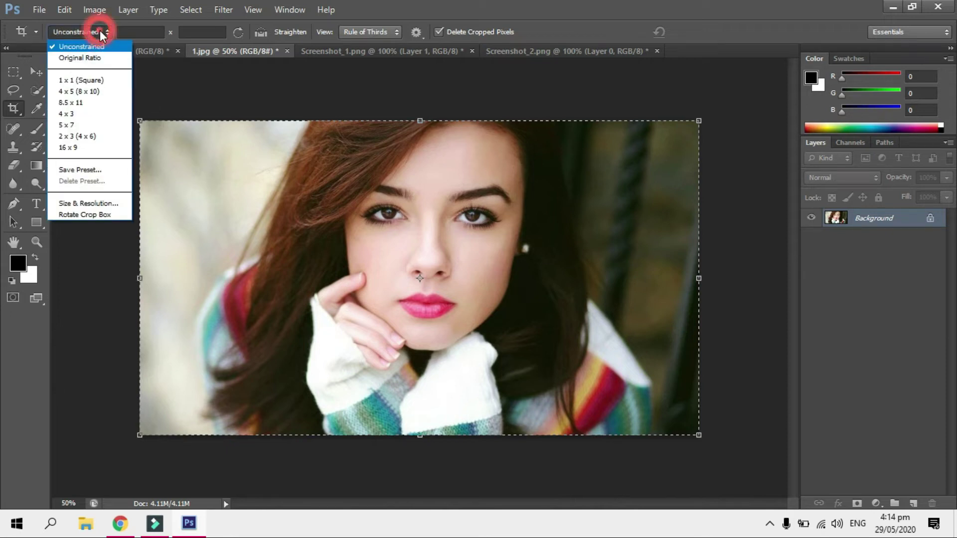
{"action": "left_click", "coordinate": [83, 57]}
{"action": "left_click", "coordinate": [92, 32]}
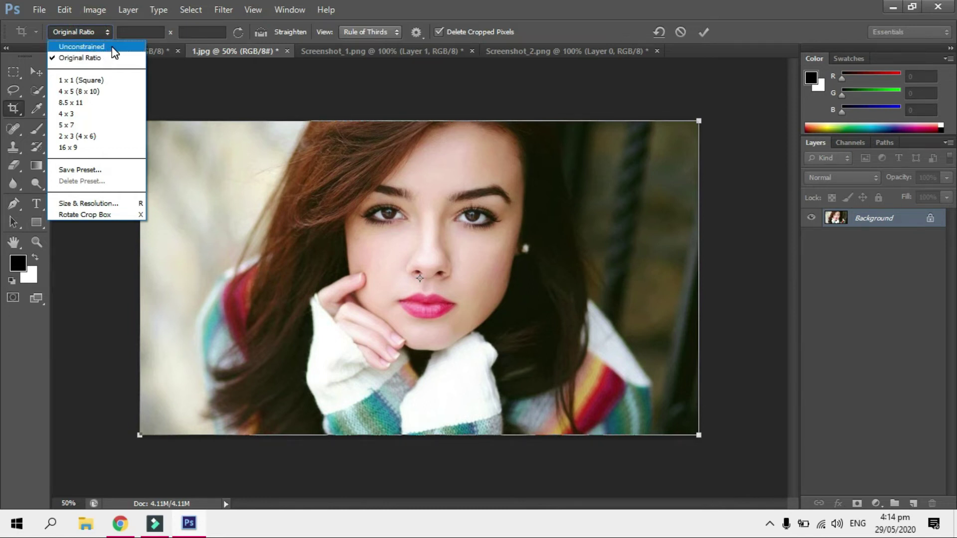
{"action": "left_click", "coordinate": [114, 47]}
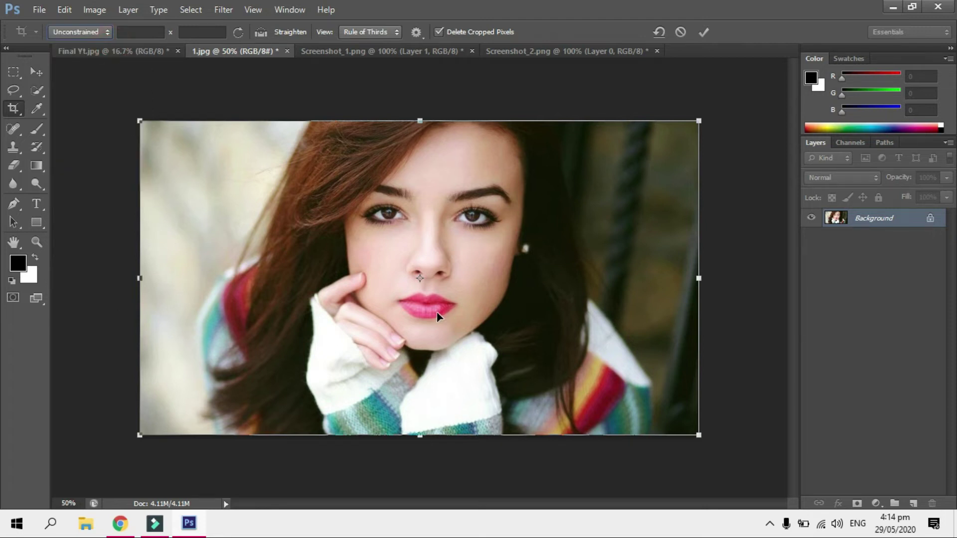
Step: Crop the portrait from mid-face to the right edge, then open Screenshot_1.png
{"action": "left_click_drag", "start_coordinate": [140, 279], "coordinate": [428, 292]}
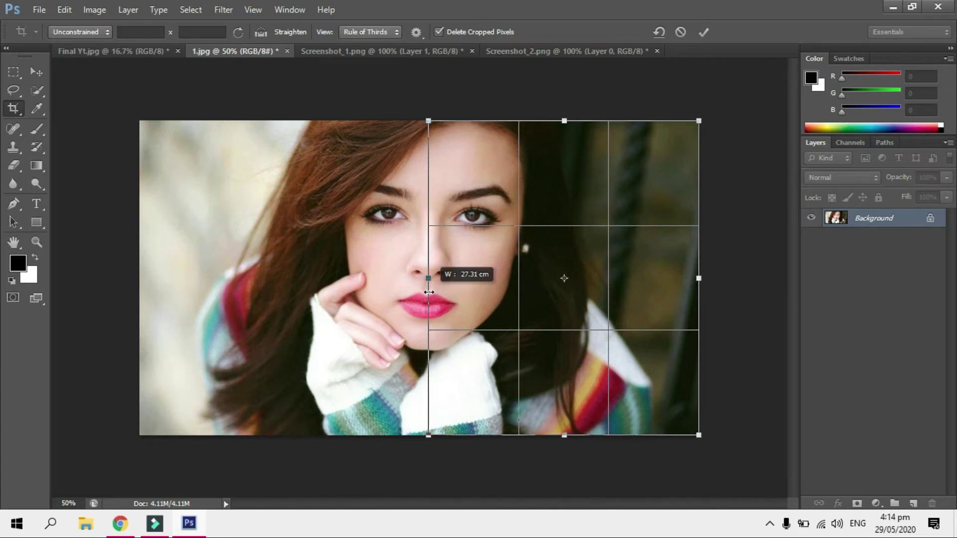
{"action": "left_click_drag", "start_coordinate": [428, 292], "coordinate": [429, 292]}
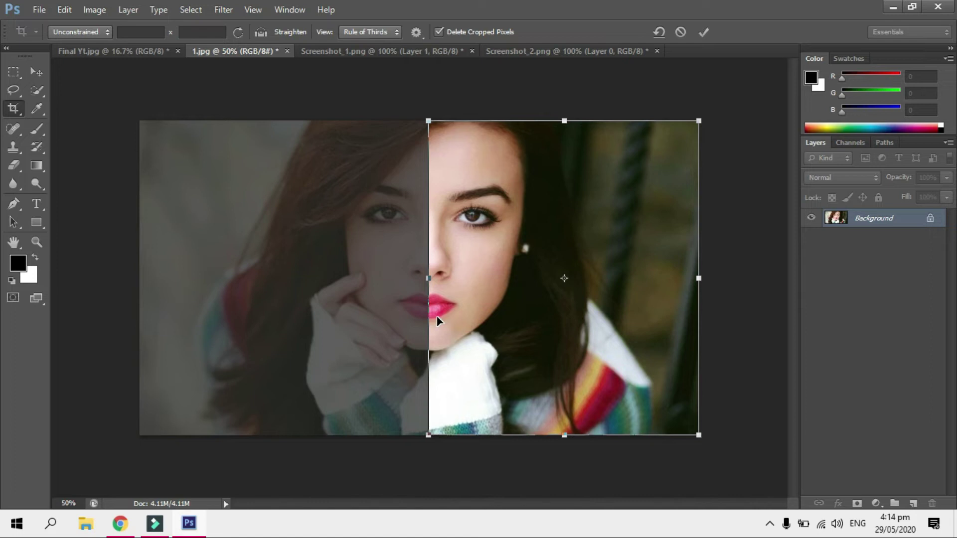
{"action": "left_click", "coordinate": [587, 231]}
{"action": "left_click", "coordinate": [588, 231]}
{"action": "left_click", "coordinate": [33, 71]}
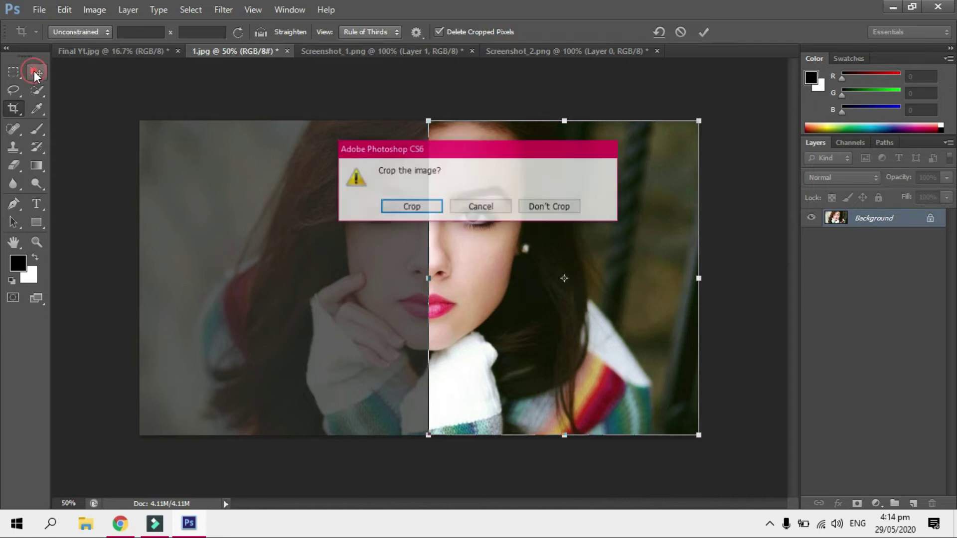
{"action": "left_click", "coordinate": [415, 208]}
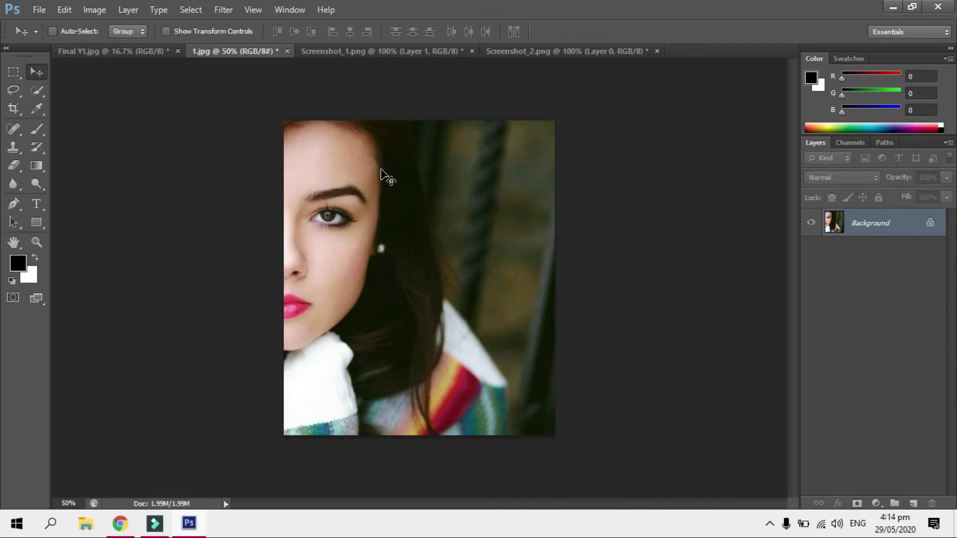
{"action": "left_click", "coordinate": [326, 49]}
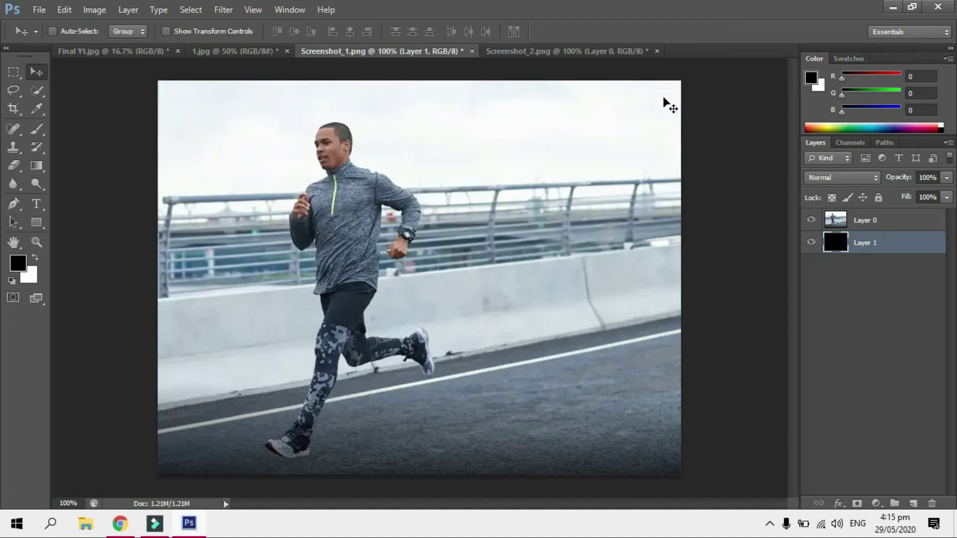
Step: Crop the Screenshot_1.png runner photo, trimming sky off the top and a strip off the bottom
{"action": "left_click", "coordinate": [13, 110]}
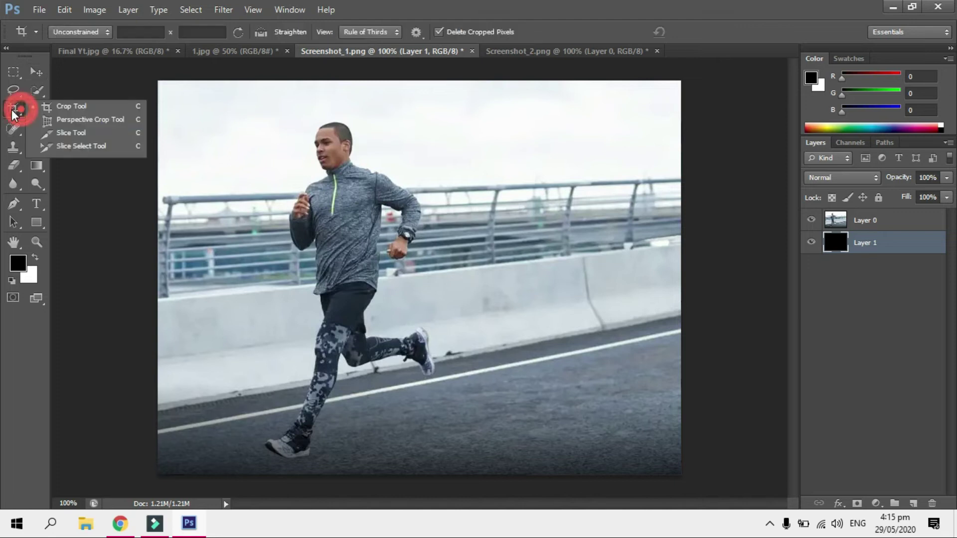
{"action": "left_click", "coordinate": [106, 108]}
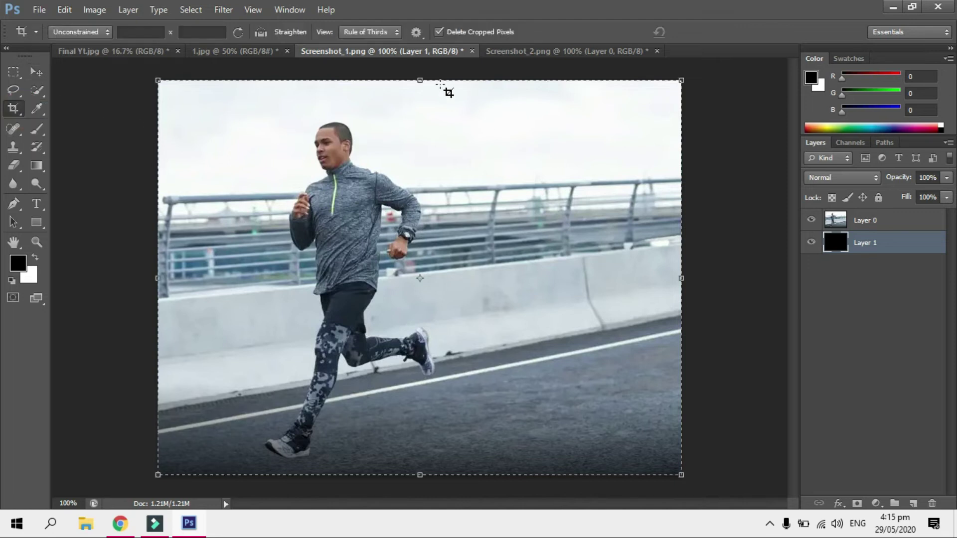
{"action": "left_click", "coordinate": [419, 81]}
{"action": "left_click_drag", "start_coordinate": [420, 82], "coordinate": [419, 119]}
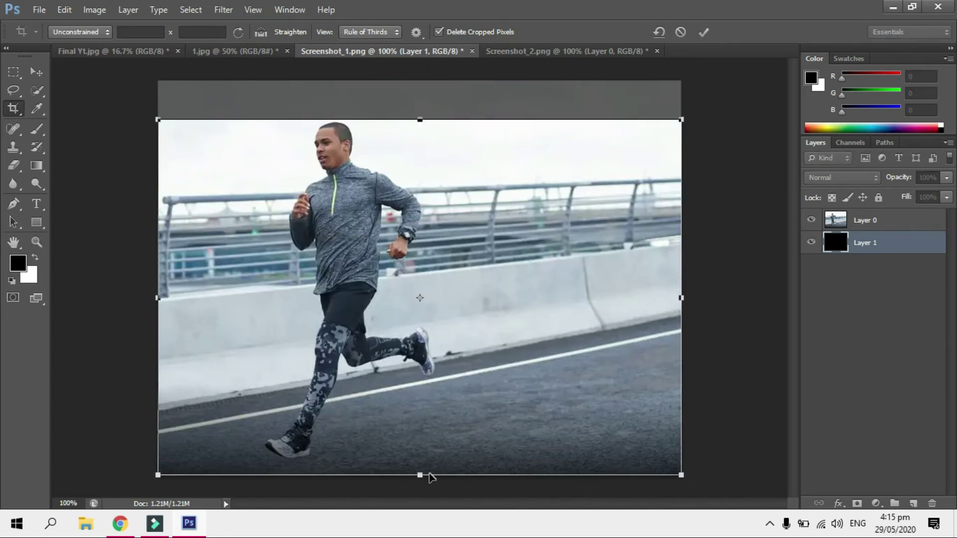
{"action": "left_click_drag", "start_coordinate": [421, 475], "coordinate": [431, 462]}
{"action": "key", "text": "Return"}
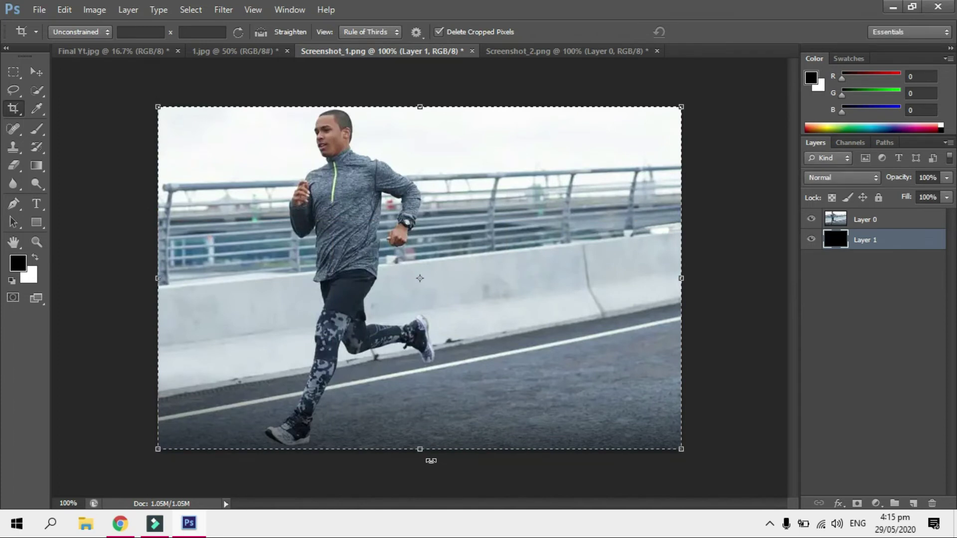
{"action": "key", "text": "h"}
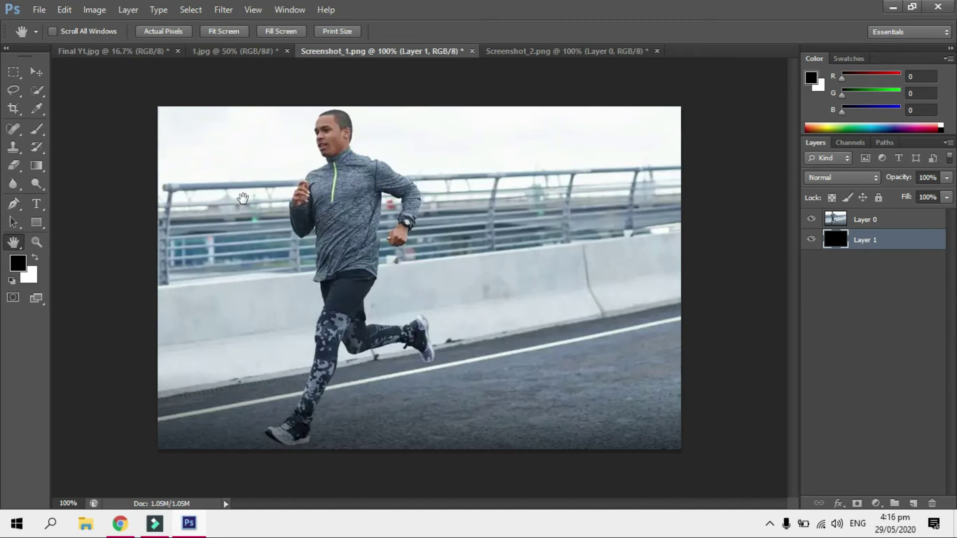
Step: Pan the runner photo with the Hand tool, then bring the crop frame back around it
{"action": "left_click", "coordinate": [685, 202]}
{"action": "mouse_move", "coordinate": [686, 202]}
{"action": "left_mouse_down"}
{"action": "mouse_move", "coordinate": [408, 211]}
{"action": "mouse_move", "coordinate": [597, 213]}
{"action": "left_mouse_up"}
{"action": "key", "text": "c"}
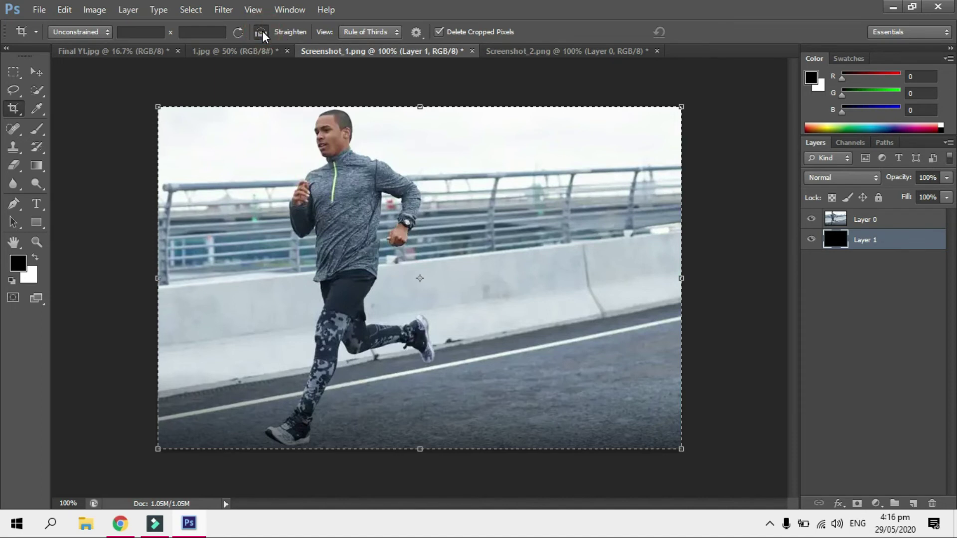
Step: Straighten the bridge runner photo by drawing a level line along the railing, committing the crop
{"action": "left_click", "coordinate": [261, 33]}
{"action": "left_click_drag", "start_coordinate": [164, 182], "coordinate": [501, 171]}
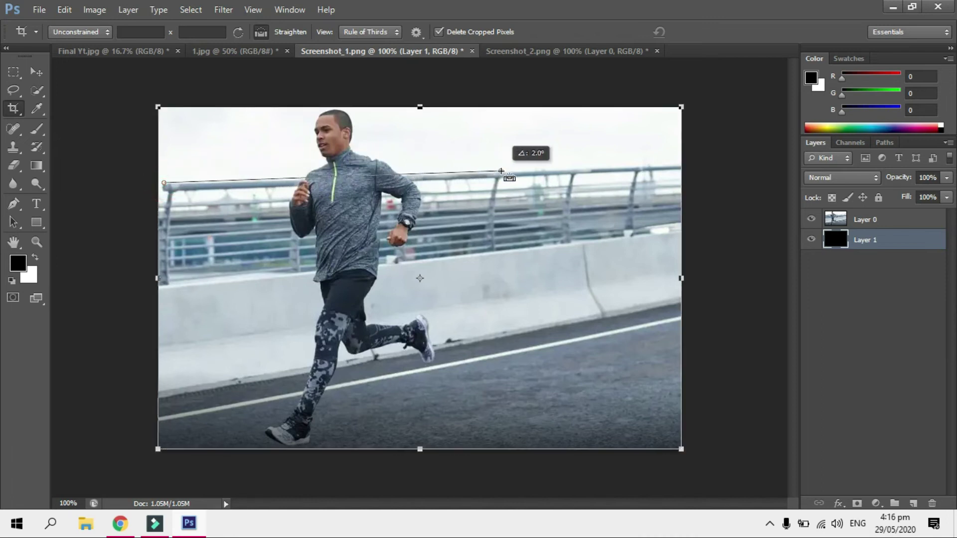
{"action": "left_click_drag", "start_coordinate": [501, 171], "coordinate": [682, 162]}
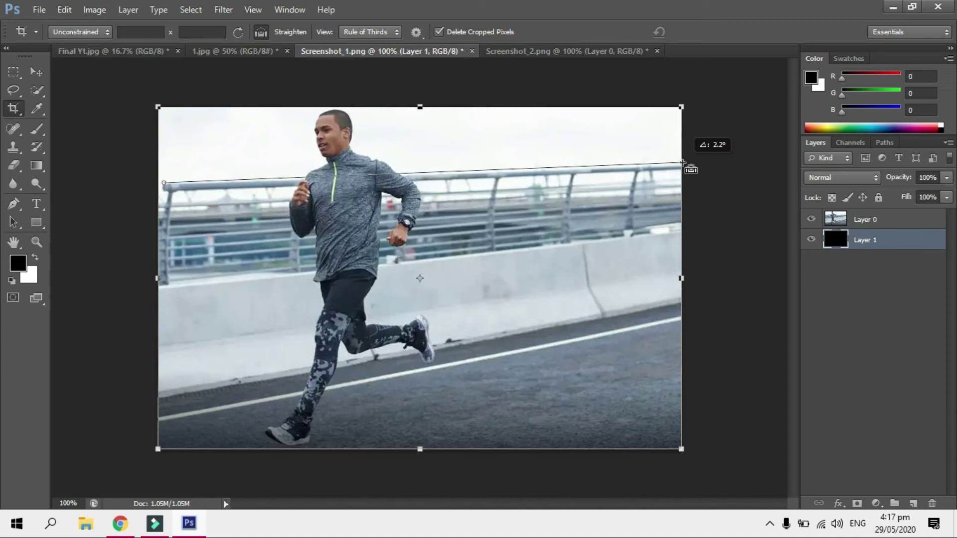
{"action": "left_click_drag", "start_coordinate": [682, 163], "coordinate": [682, 162]}
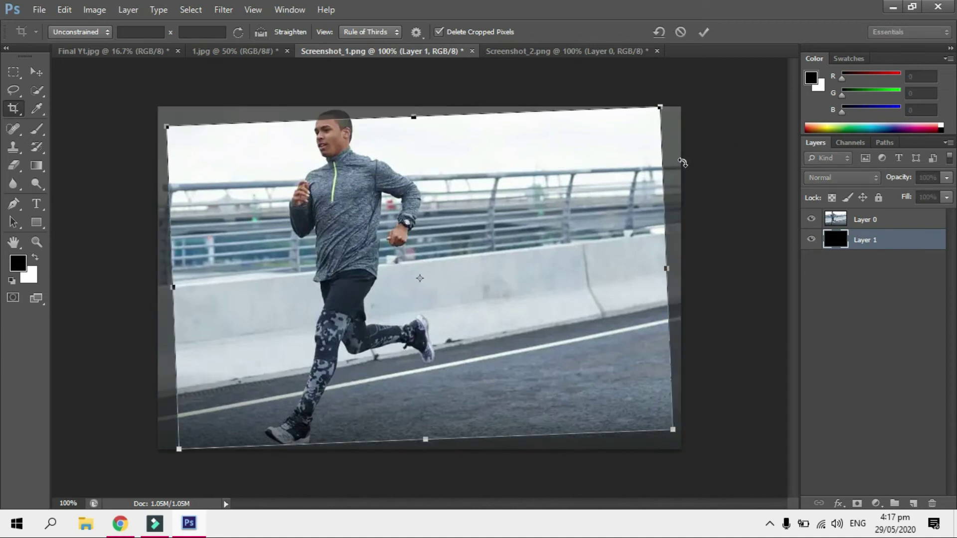
{"action": "key", "text": "Return"}
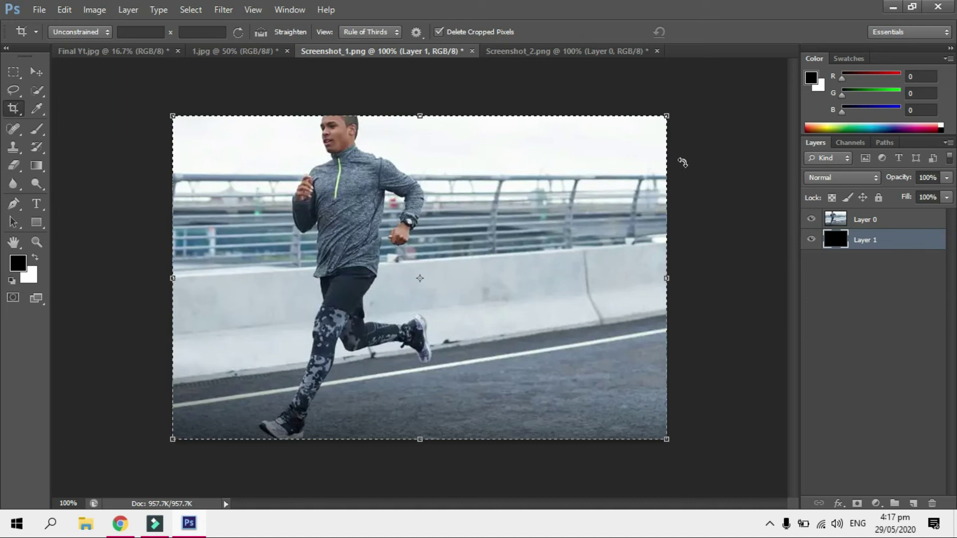
{"action": "left_click", "coordinate": [682, 163]}
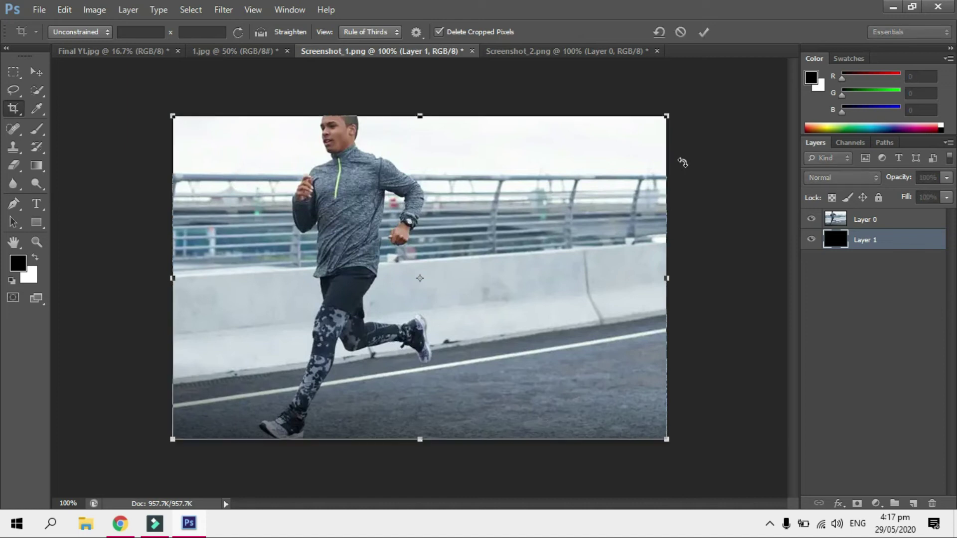
{"action": "key", "text": "Return"}
{"action": "key", "text": "h"}
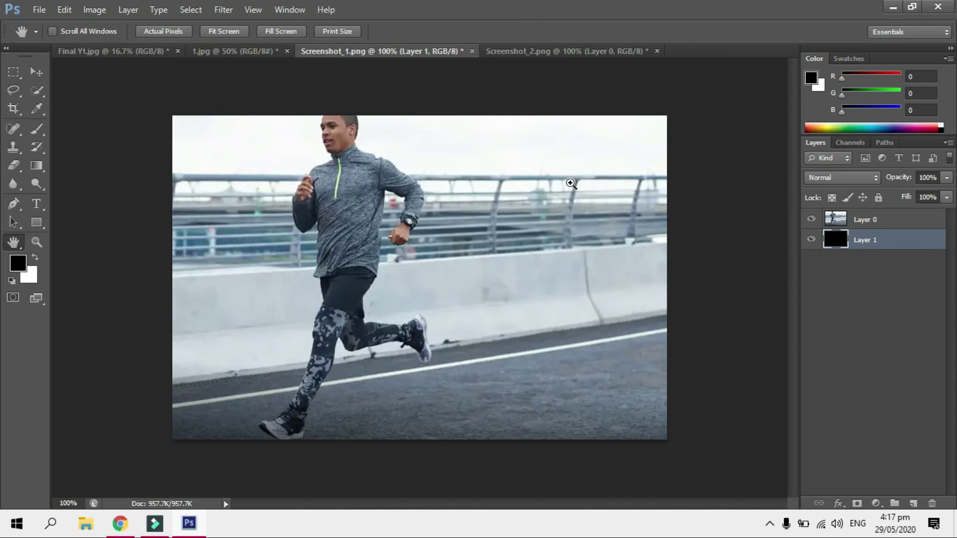
Step: Toggle undo to compare the straightened bridge photo, then open Screenshot_2.png
{"action": "left_click", "coordinate": [38, 71]}
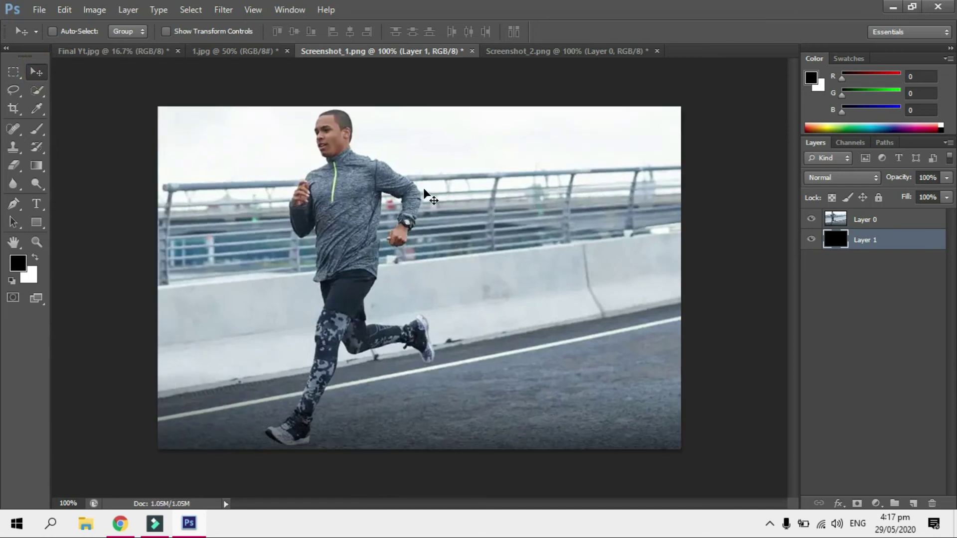
{"action": "key", "text": "ctrl+z"}
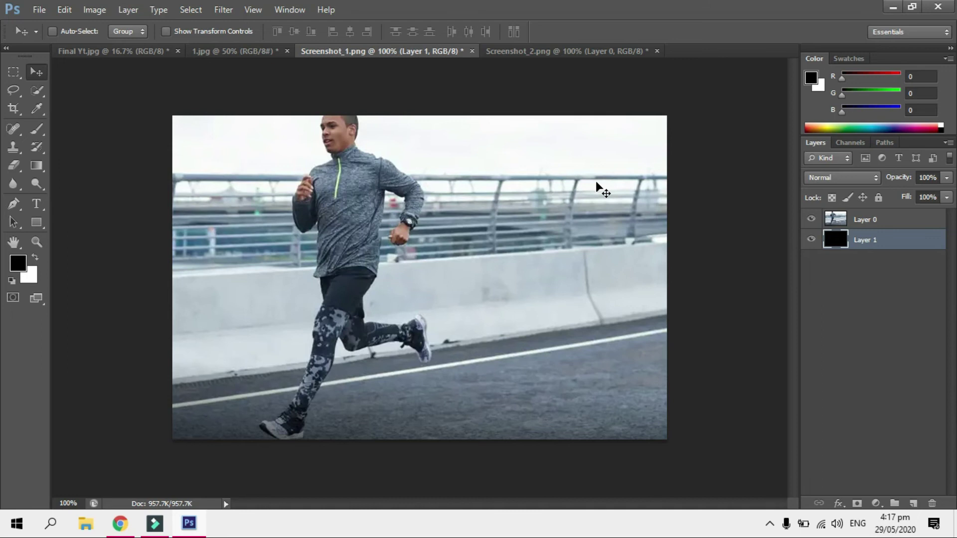
{"action": "left_click", "coordinate": [554, 53]}
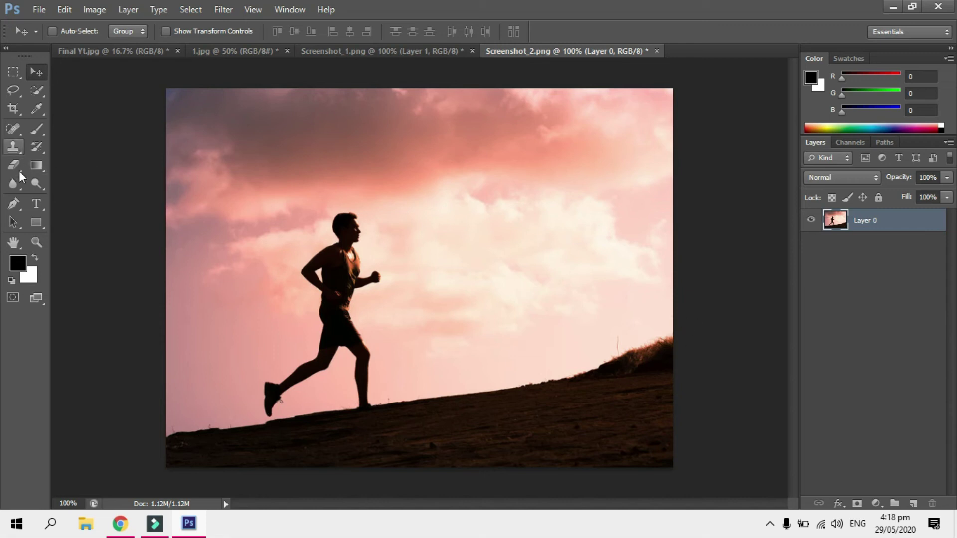
Step: Click along the hill slope of the silhouette photo and start the Crop Tool's Straighten mode
{"action": "left_click", "coordinate": [167, 440]}
{"action": "left_click", "coordinate": [257, 433]}
{"action": "left_click", "coordinate": [589, 381]}
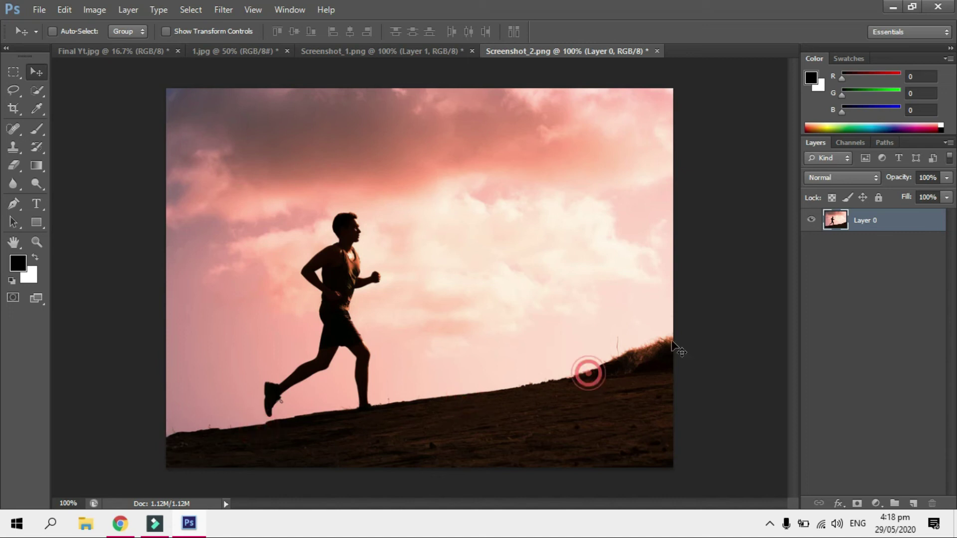
{"action": "left_click", "coordinate": [668, 338]}
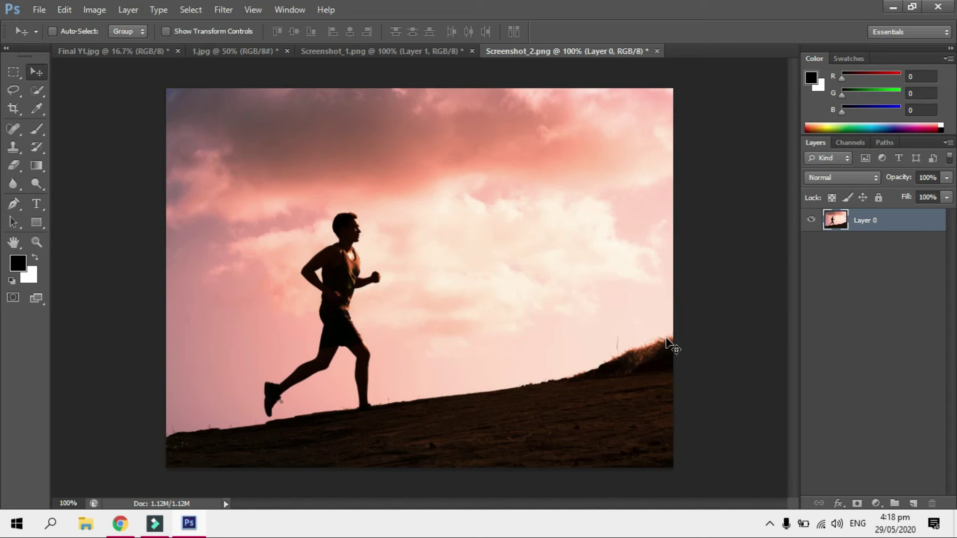
{"action": "key", "text": "c"}
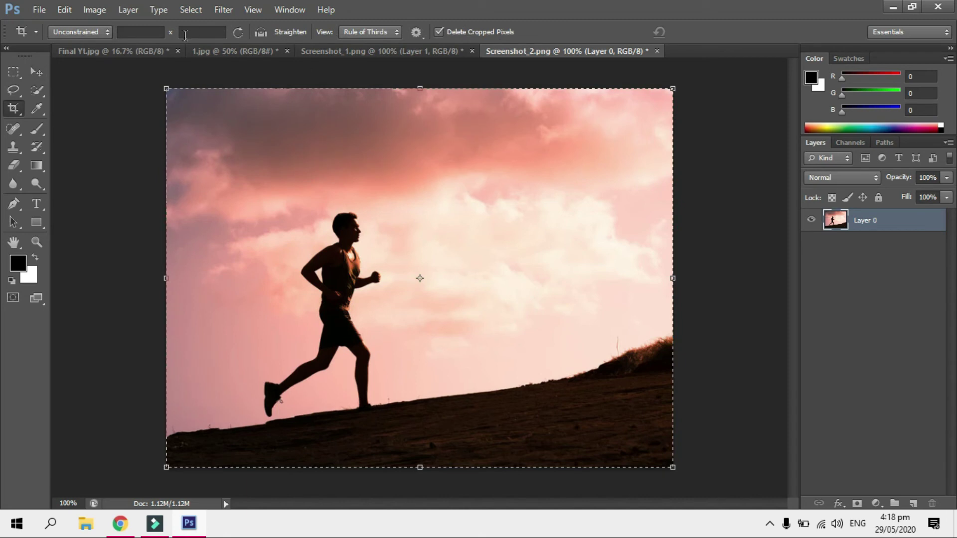
{"action": "left_click", "coordinate": [261, 33]}
Step: Straighten the silhouette photo by tracing a line up the hill slope and applying the crop
{"action": "left_click", "coordinate": [167, 439]}
{"action": "left_click", "coordinate": [260, 32]}
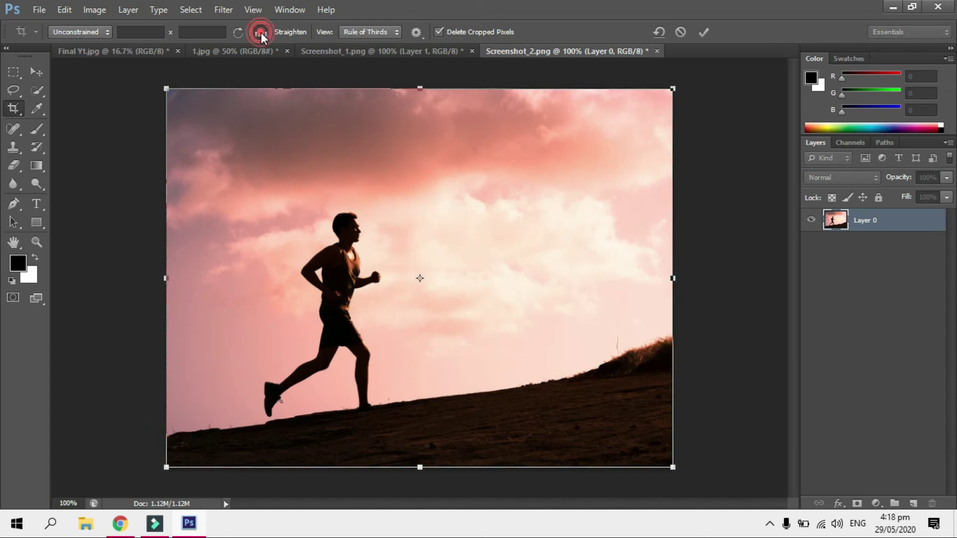
{"action": "left_click", "coordinate": [169, 438]}
{"action": "left_click_drag", "start_coordinate": [168, 437], "coordinate": [674, 337]}
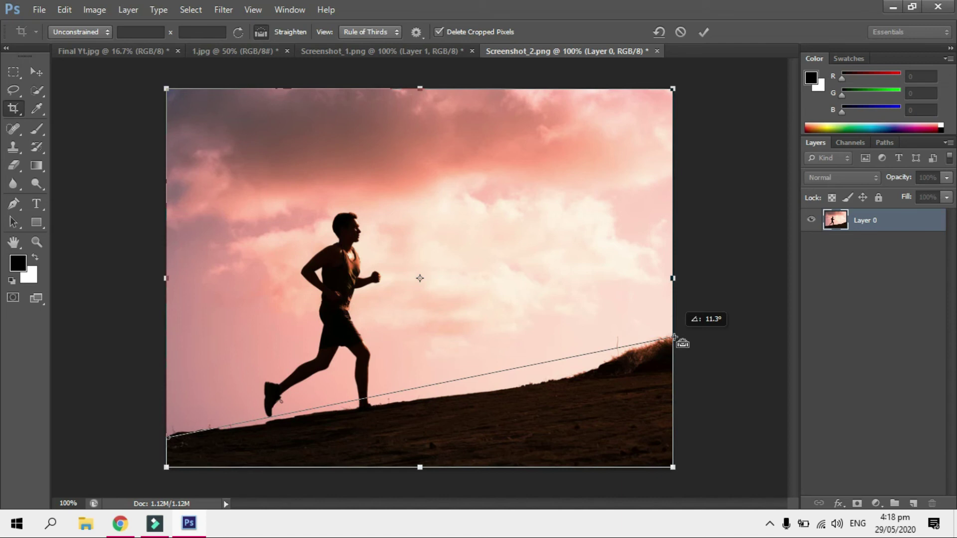
{"action": "left_click_drag", "start_coordinate": [674, 337], "coordinate": [674, 337]}
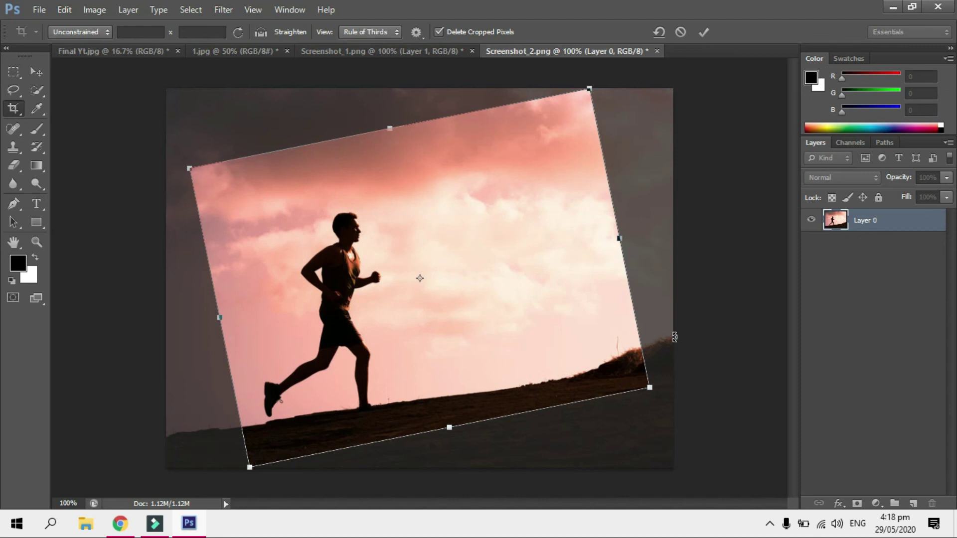
{"action": "key", "text": "Return"}
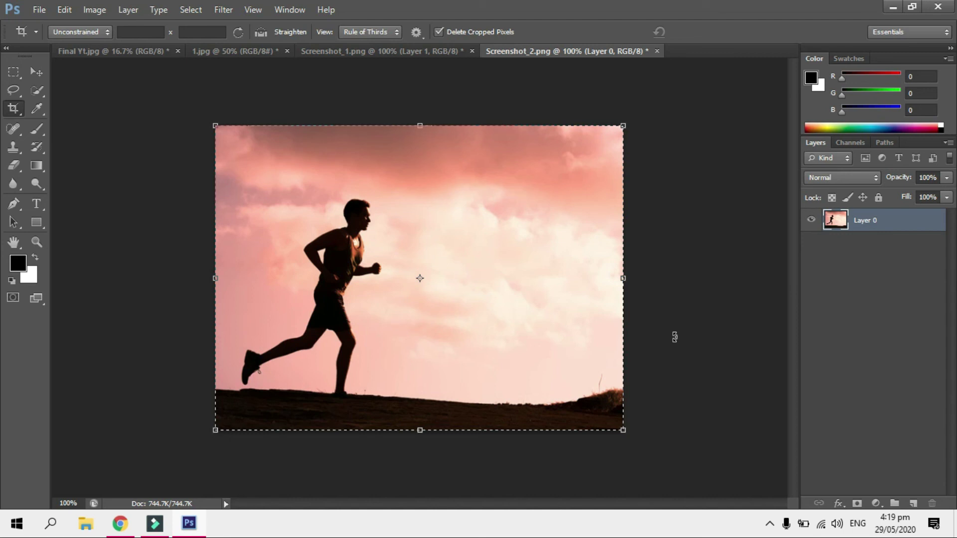
{"action": "key", "text": "h"}
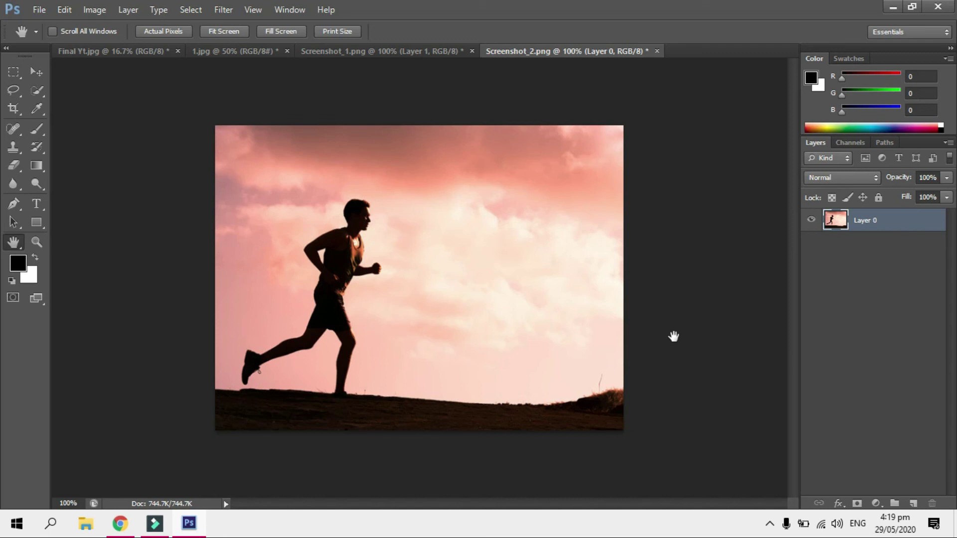
Step: Compare the silhouette photo before and after straightening, then switch to Final Yt.jpg
{"action": "key", "text": "ctrl+alt+z"}
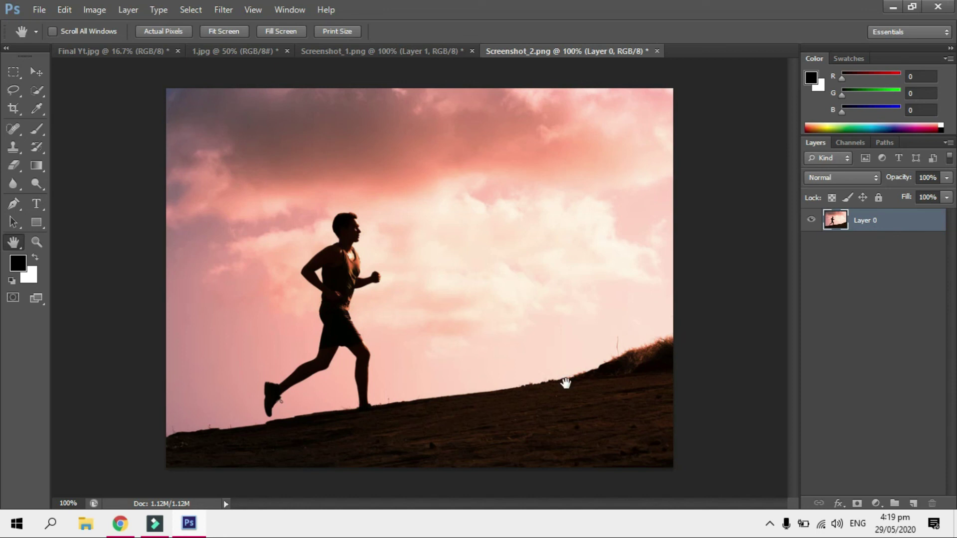
{"action": "key", "text": "ctrl+shift+z"}
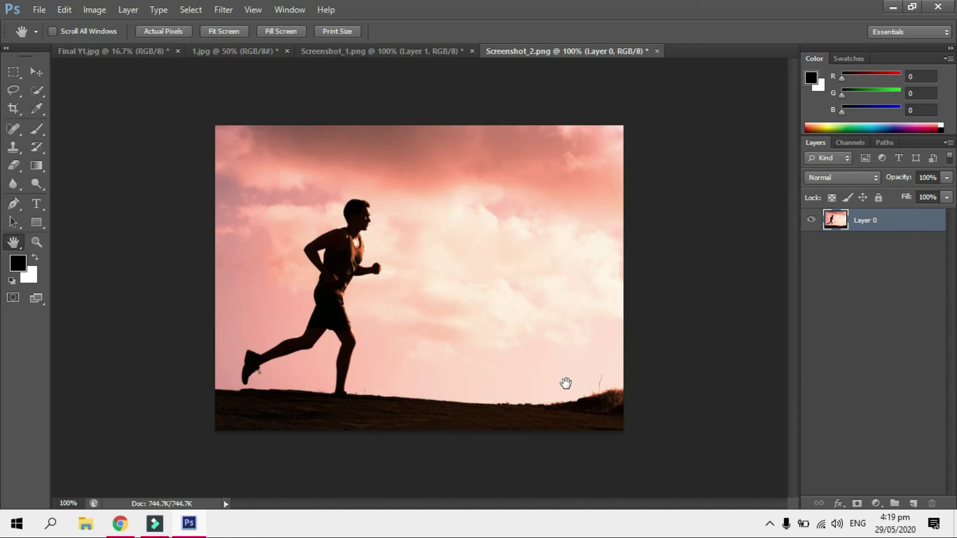
{"action": "left_click", "coordinate": [103, 57]}
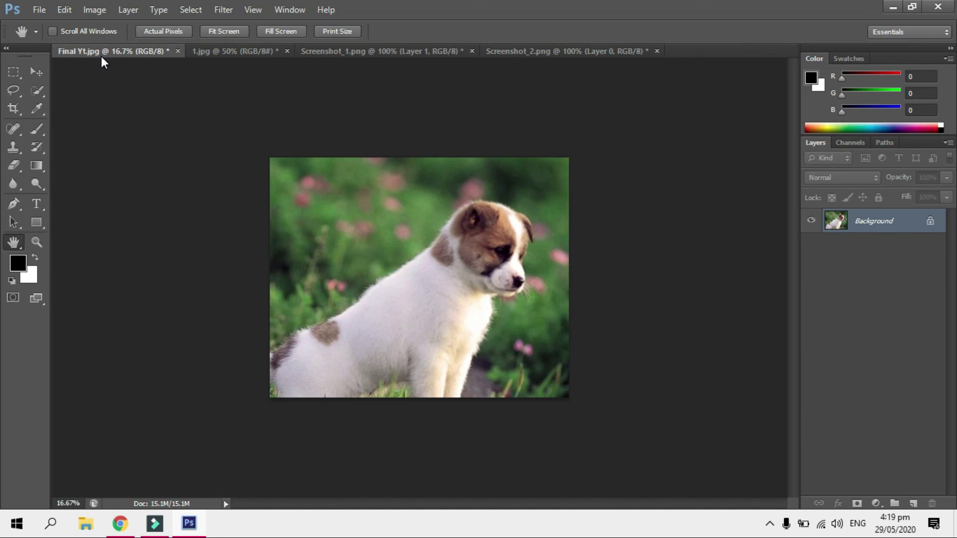
Step: Review the finished 1.jpg portrait and Screenshot_1.png runner, ending on the Screenshot_2.png silhouette
{"action": "left_click", "coordinate": [205, 54]}
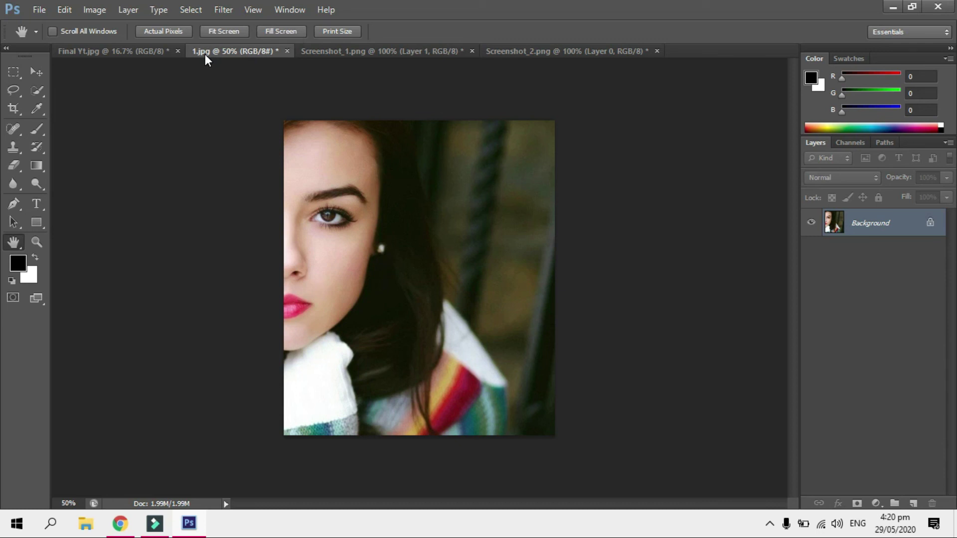
{"action": "left_click", "coordinate": [350, 47]}
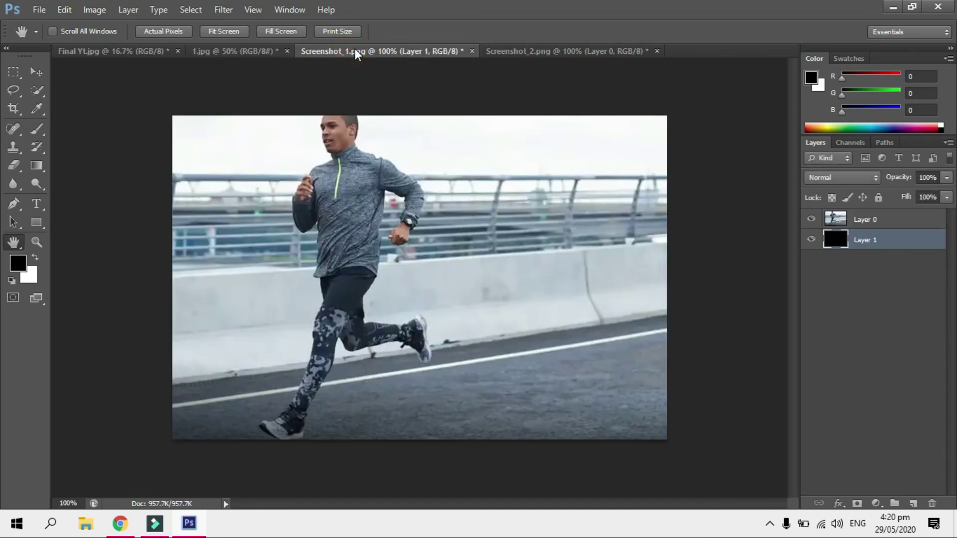
{"action": "left_click", "coordinate": [516, 52]}
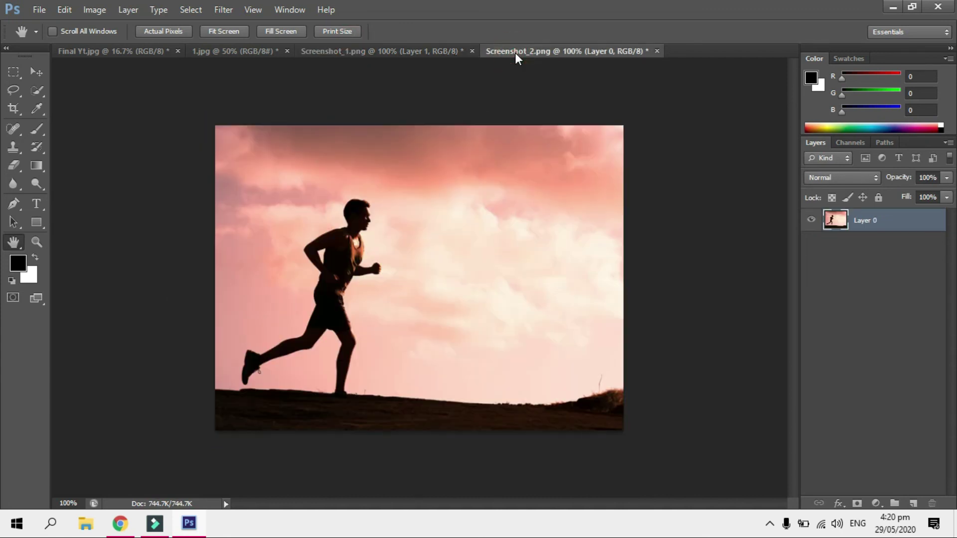